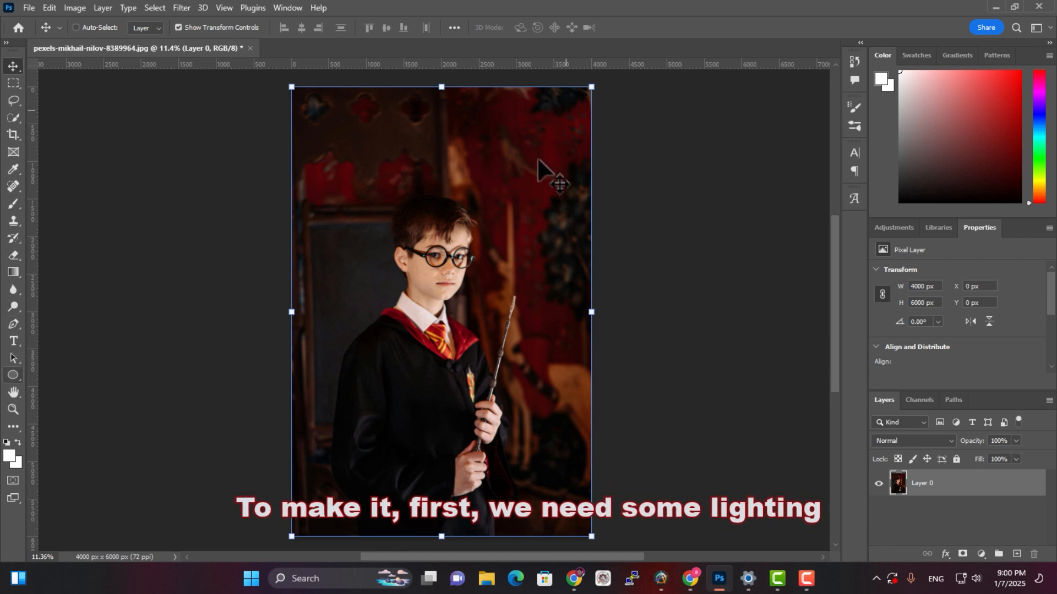
# - Draw a tall white ellipse over the photo's right edge, scaled and positioned to about 1688 by 5035 px
pyautogui.click(15, 376)
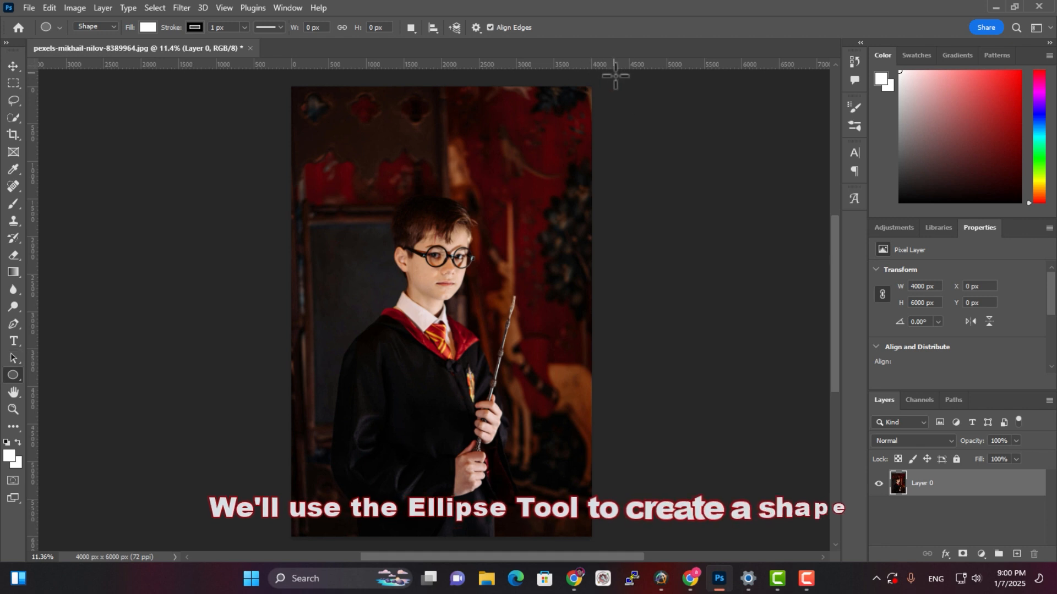
pyautogui.moveTo(640, 75); pyautogui.dragTo(495, 513)
pyautogui.click(13, 66)
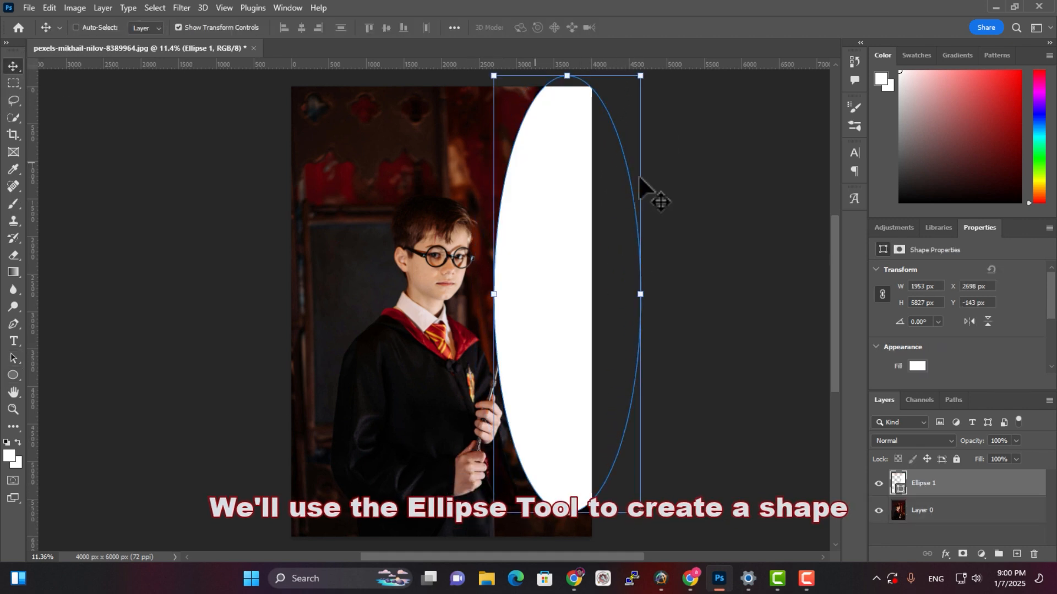
pyautogui.moveTo(591, 172); pyautogui.dragTo(605, 164)
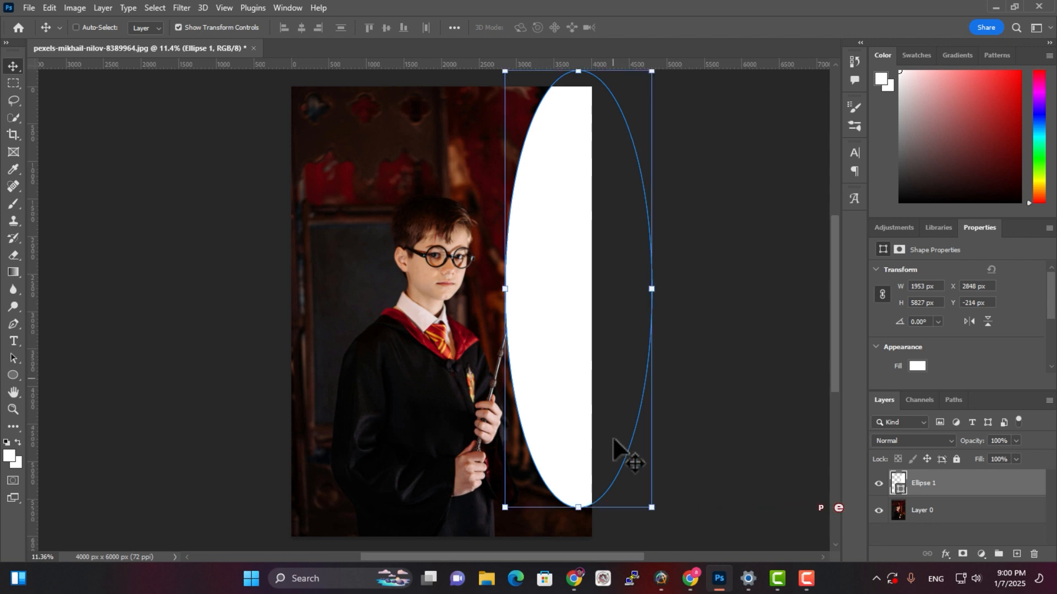
pyautogui.moveTo(578, 509); pyautogui.dragTo(578, 443)
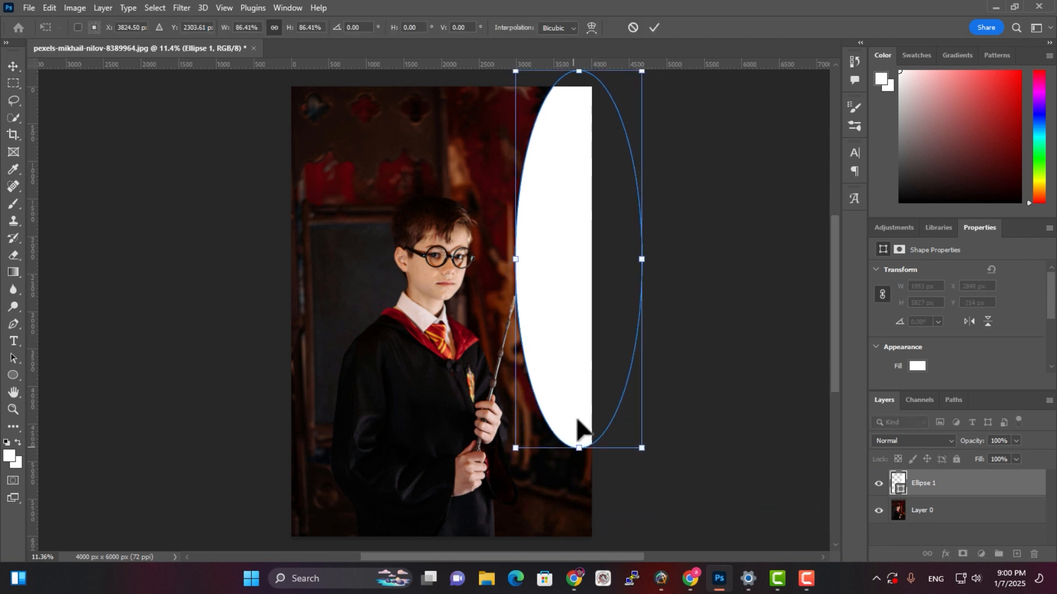
pyautogui.moveTo(579, 308); pyautogui.dragTo(575, 297)
# - Change the ellipse's fill colour to orange, ff7e00
pyautogui.doubleClick(899, 483)
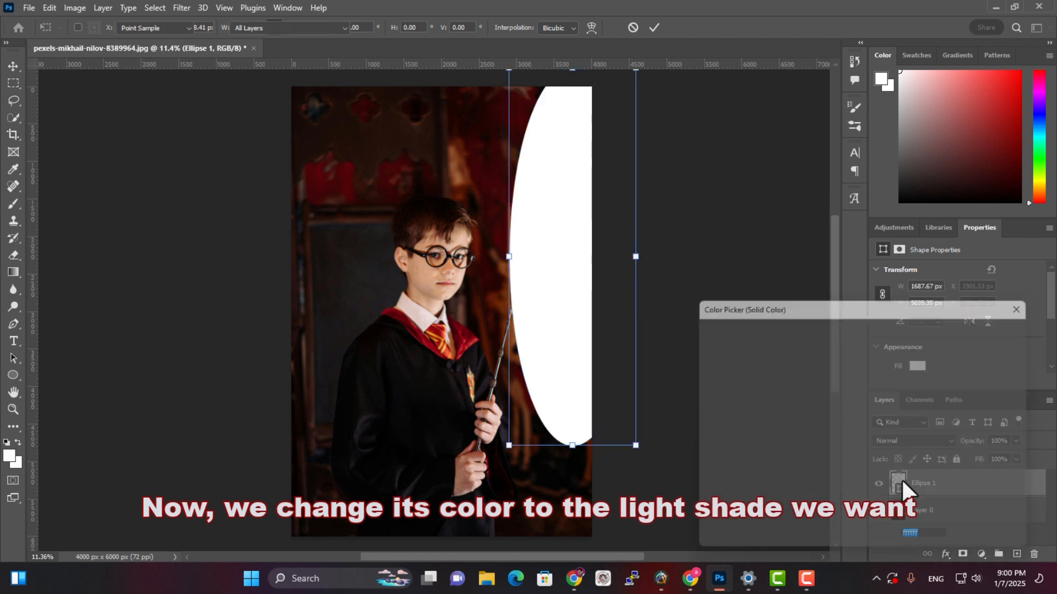
pyautogui.moveTo(885, 485); pyautogui.dragTo(882, 488)
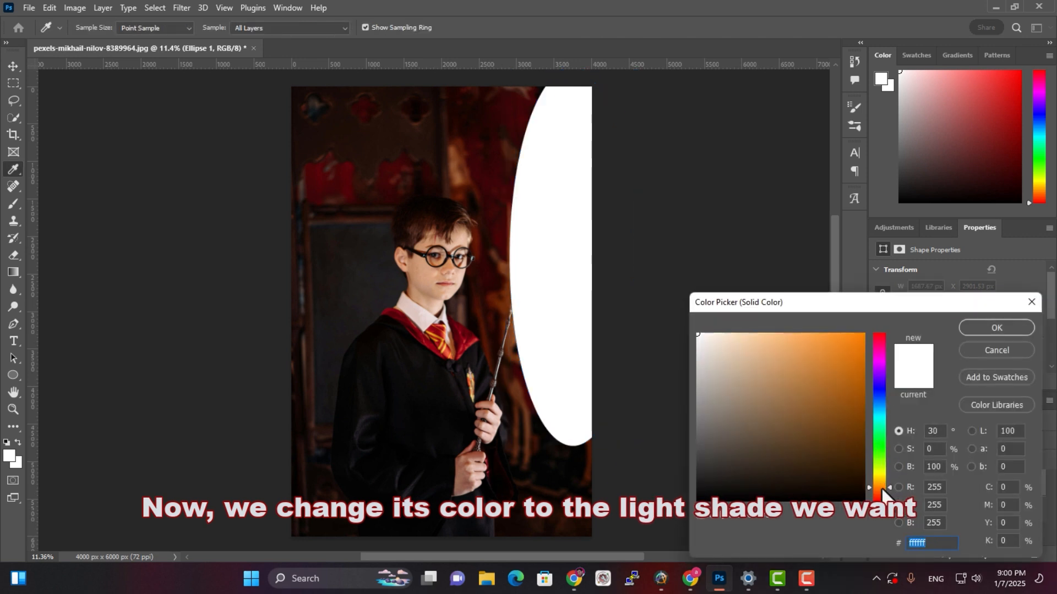
pyautogui.write('ff8000')
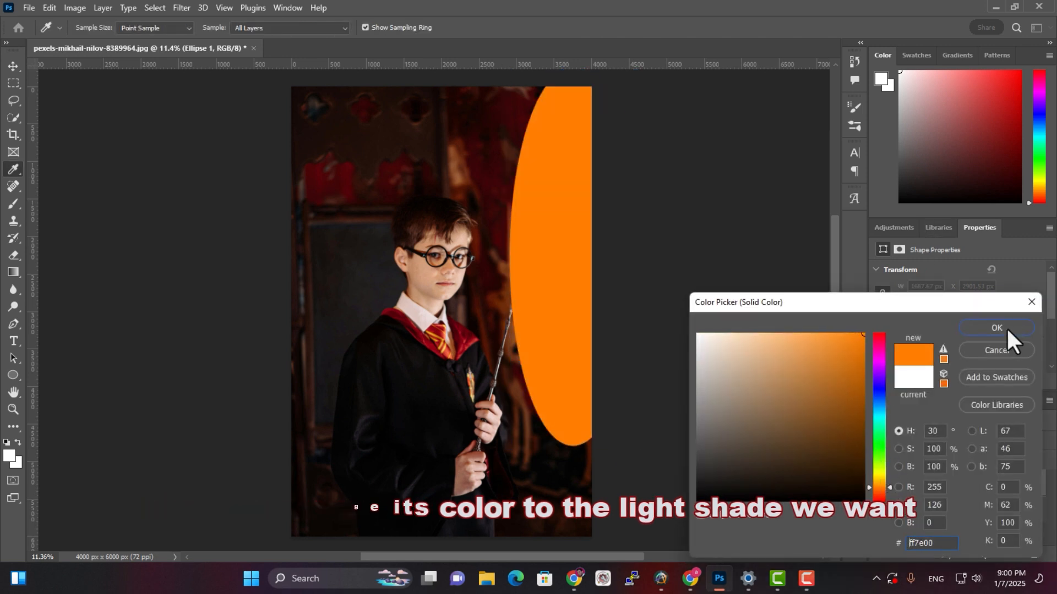
pyautogui.click(1006, 327)
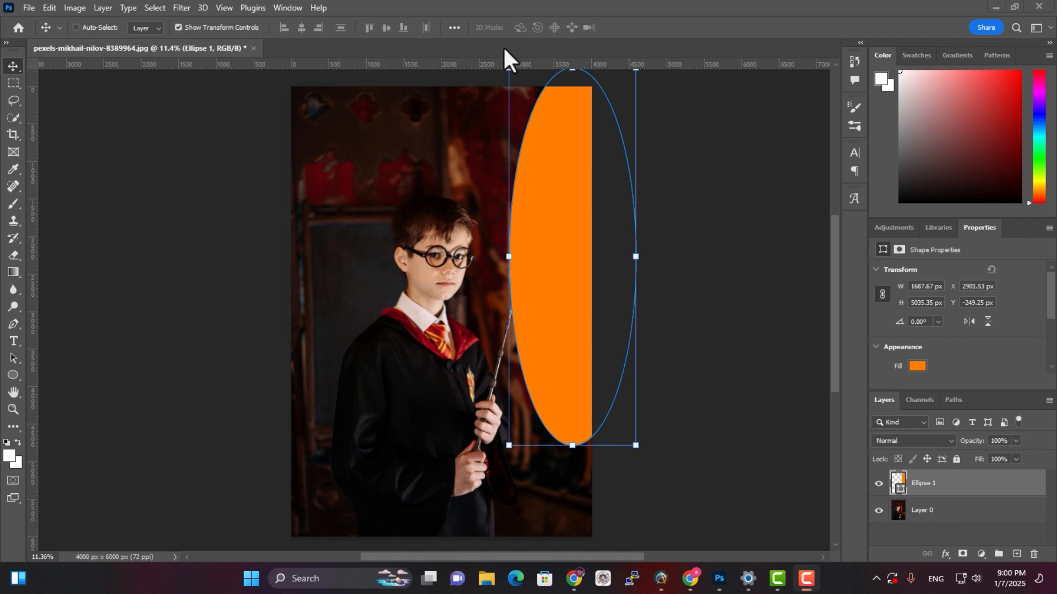
# - Convert the ellipse layer to a smart object and apply a Gaussian Blur with a 1000-pixel radius
pyautogui.click(185, 9)
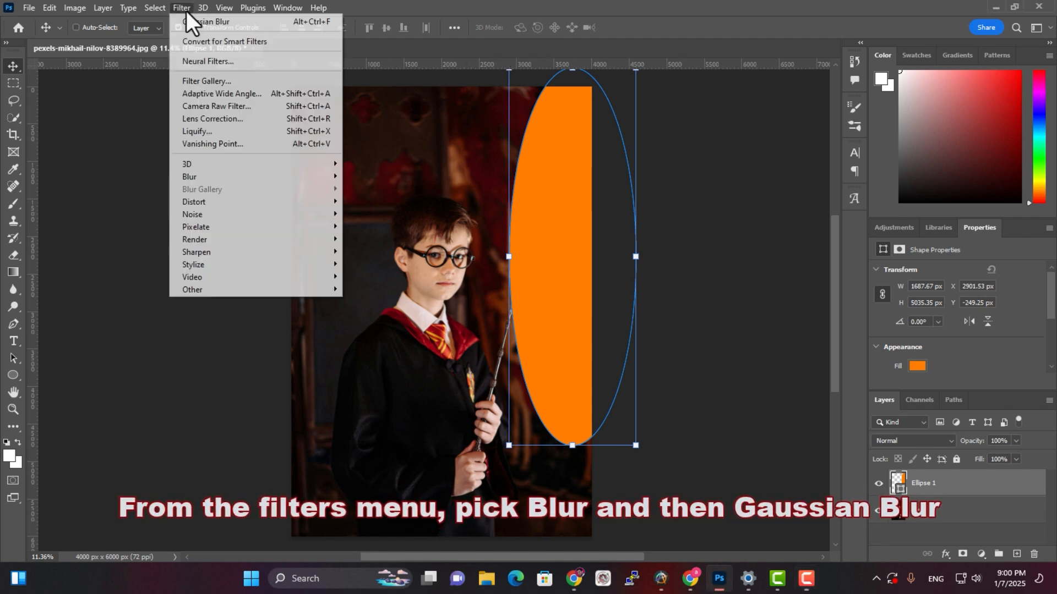
pyautogui.moveTo(250, 177)
pyautogui.click(388, 229)
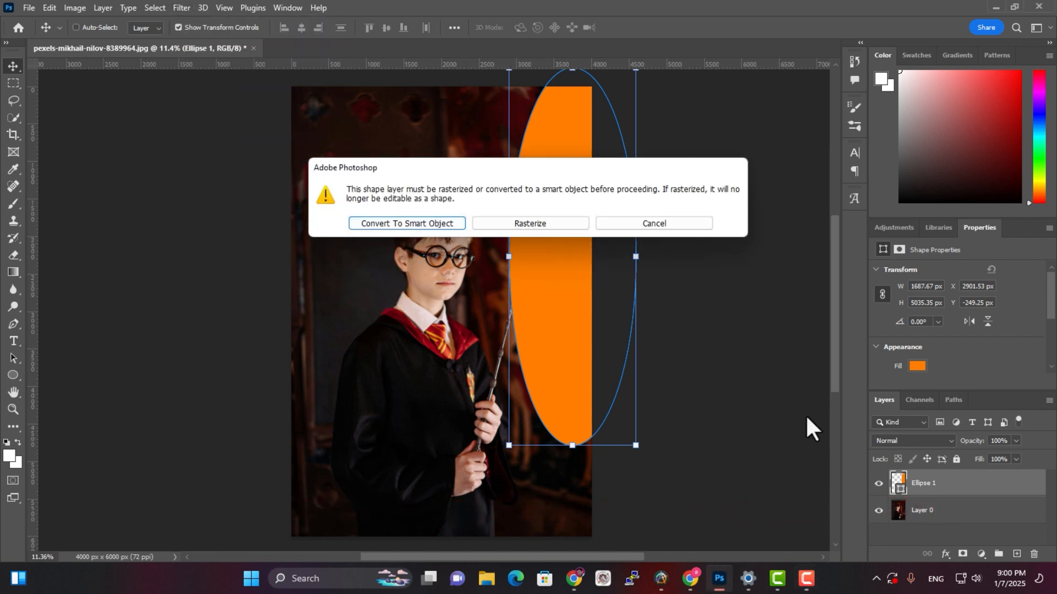
pyautogui.click(398, 223)
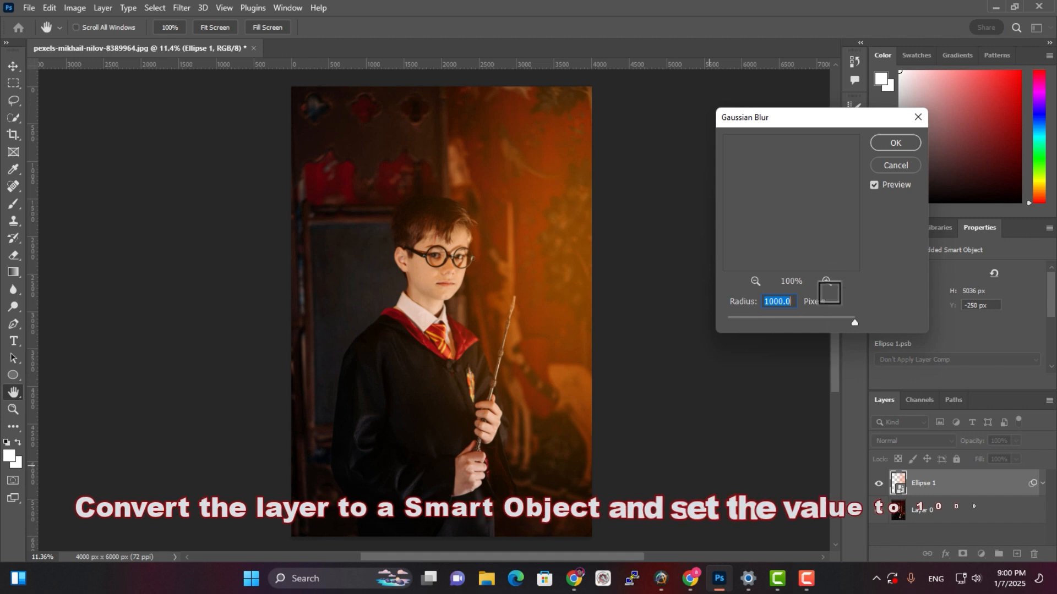
pyautogui.moveTo(855, 323); pyautogui.dragTo(870, 325)
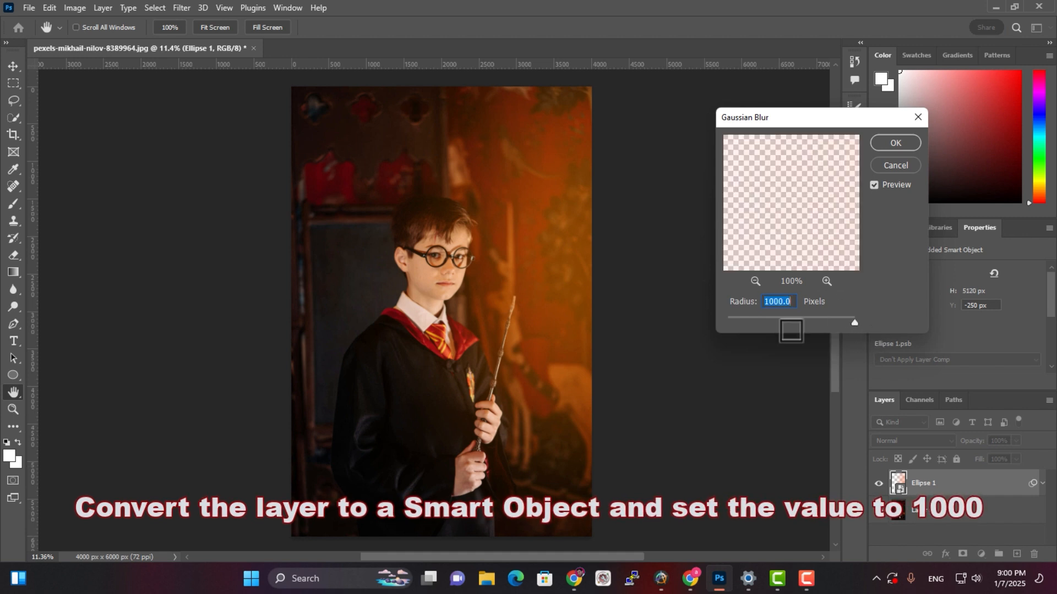
pyautogui.click(914, 145)
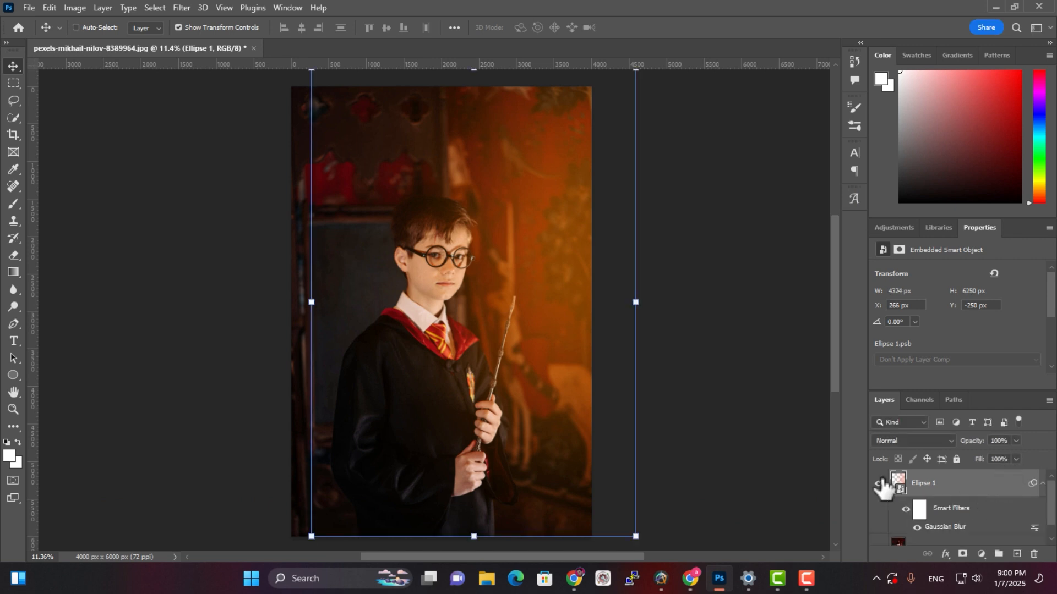
# - Lower the blurred ellipse layer's opacity to 65% and nudge the glow slightly to the left
pyautogui.click(1016, 440)
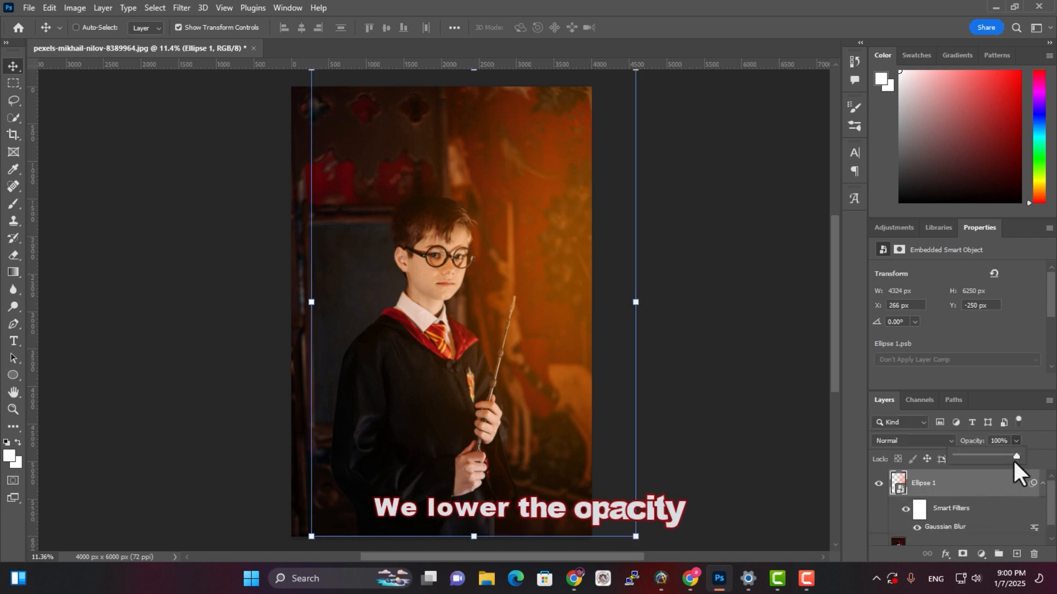
pyautogui.moveTo(1013, 459); pyautogui.dragTo(995, 457)
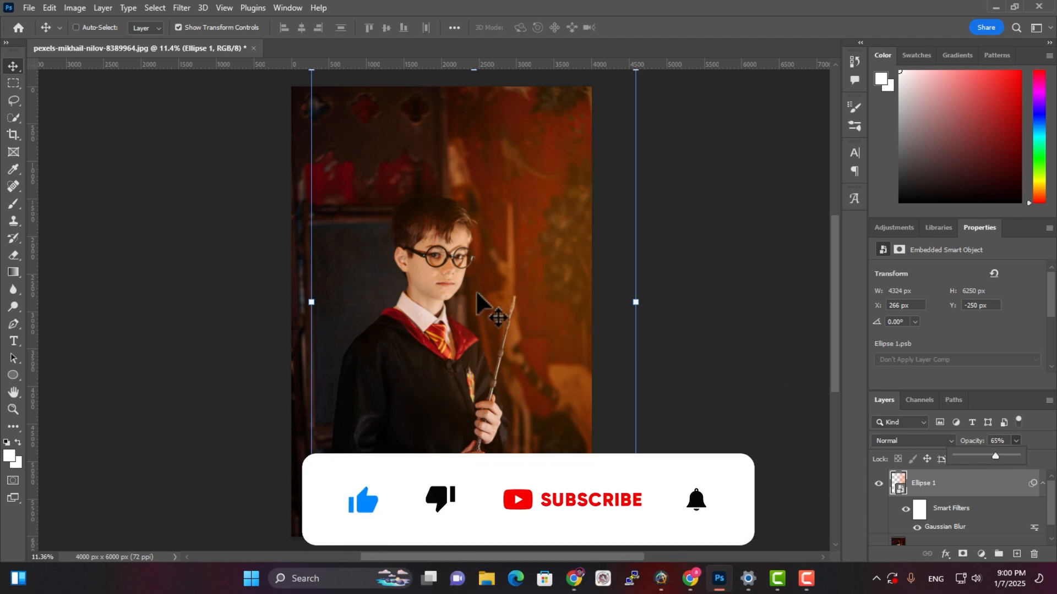
pyautogui.moveTo(565, 295); pyautogui.dragTo(558, 296)
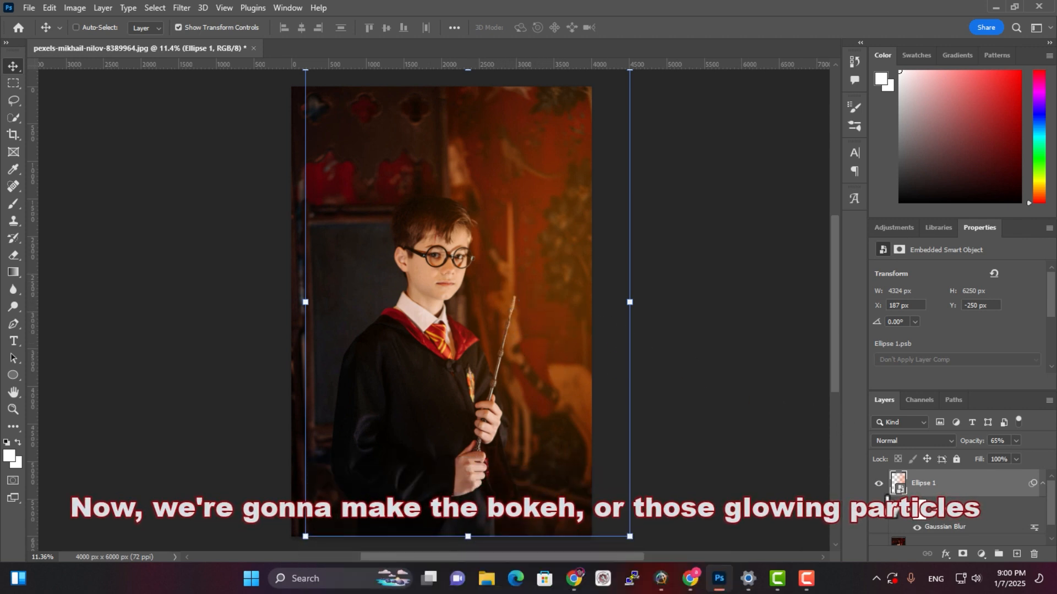
# - Create a new empty layer directly above Layer 0, beneath the orange light layer
pyautogui.scroll(-1, 898, 523)
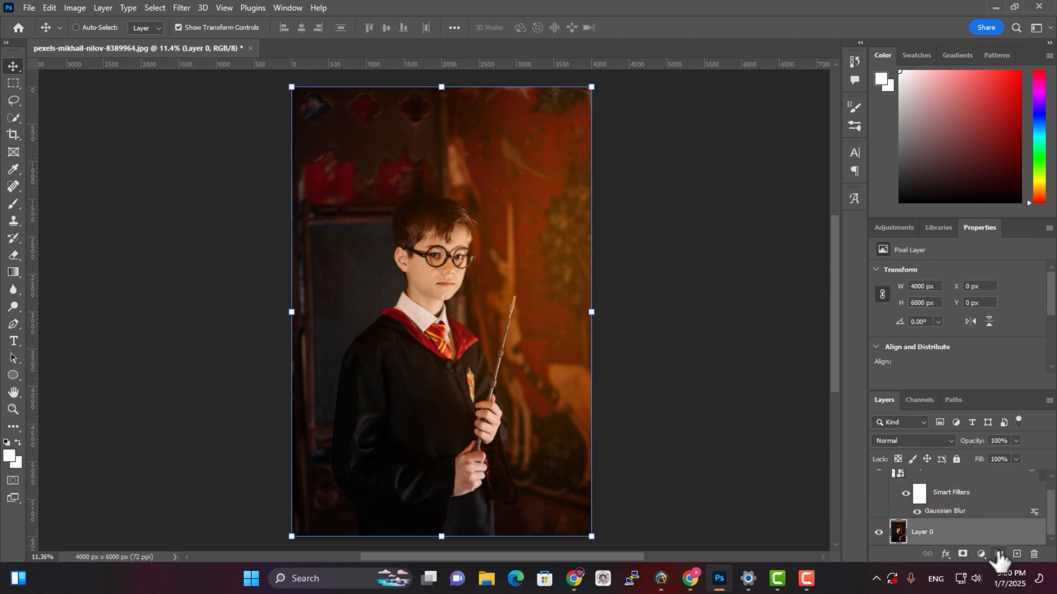
pyautogui.click(1017, 554)
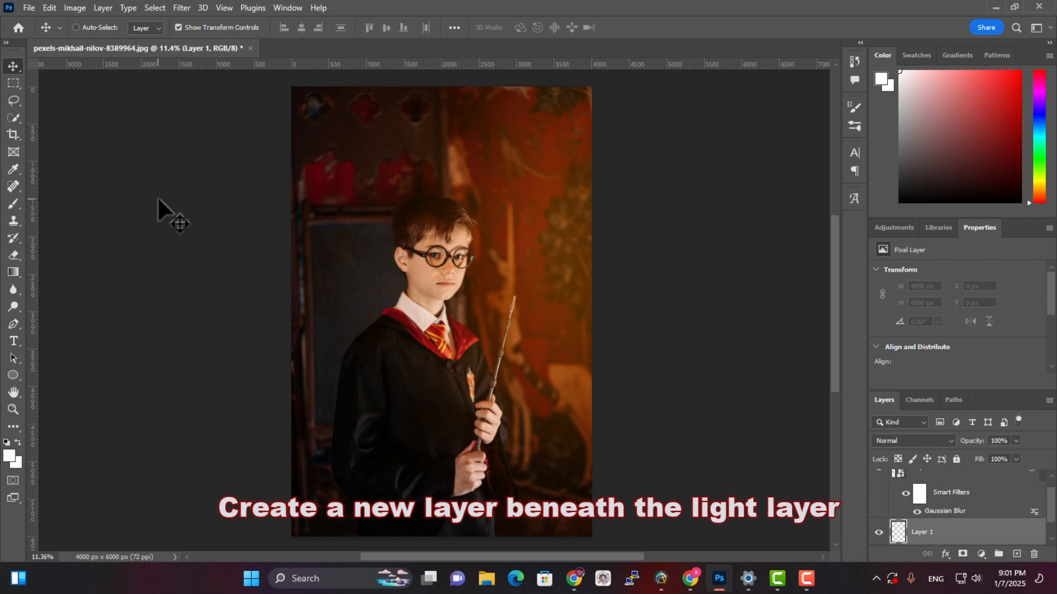
# - Set up a hard round brush tip at 74 px with its spacing widened to 565%
pyautogui.click(10, 202)
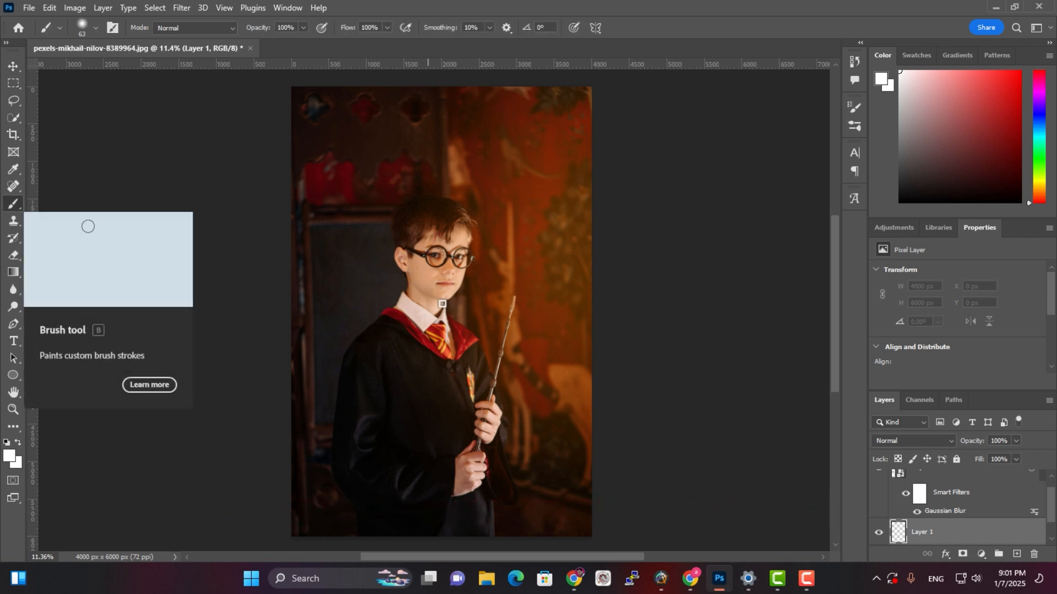
pyautogui.press('F5')
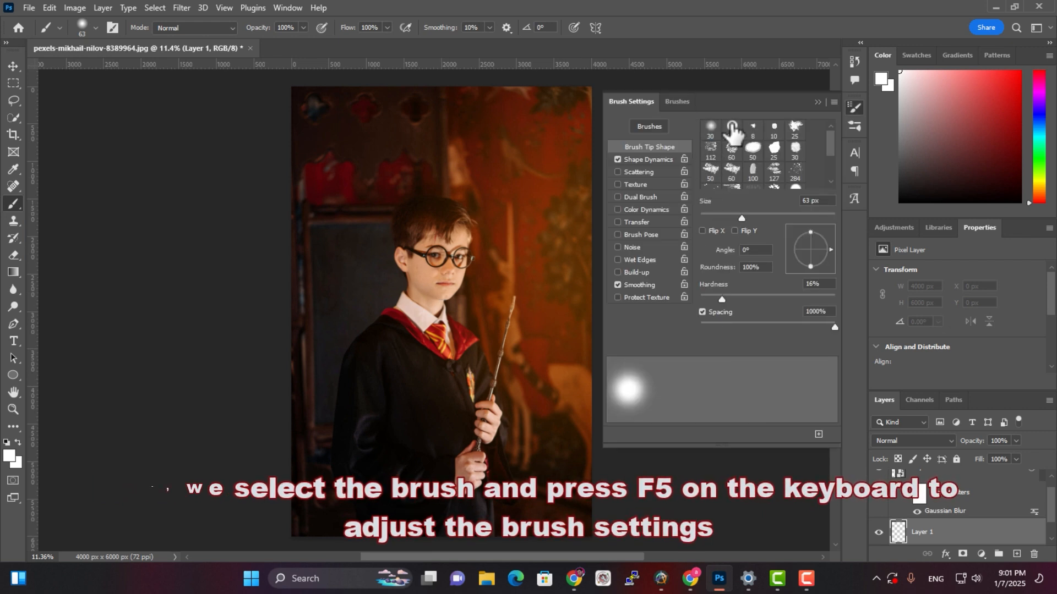
pyautogui.click(733, 131)
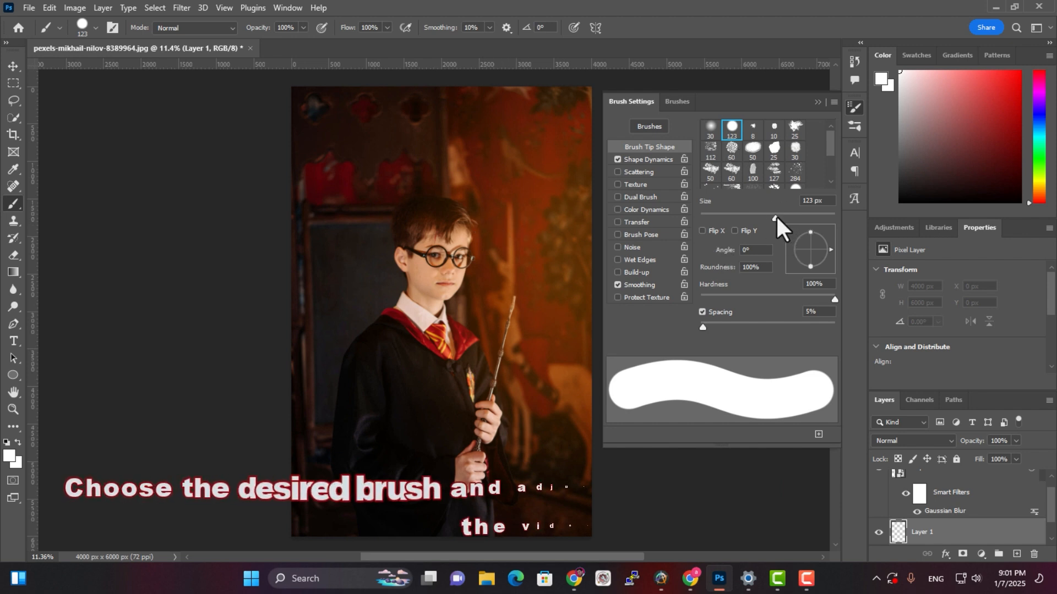
pyautogui.moveTo(775, 218); pyautogui.dragTo(761, 218)
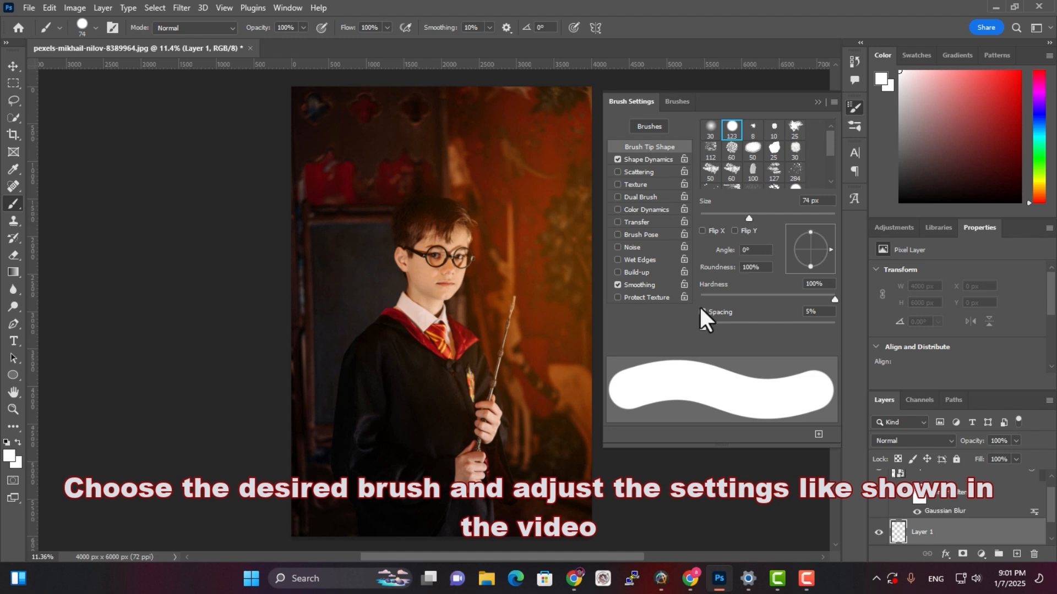
pyautogui.moveTo(702, 328); pyautogui.dragTo(831, 329)
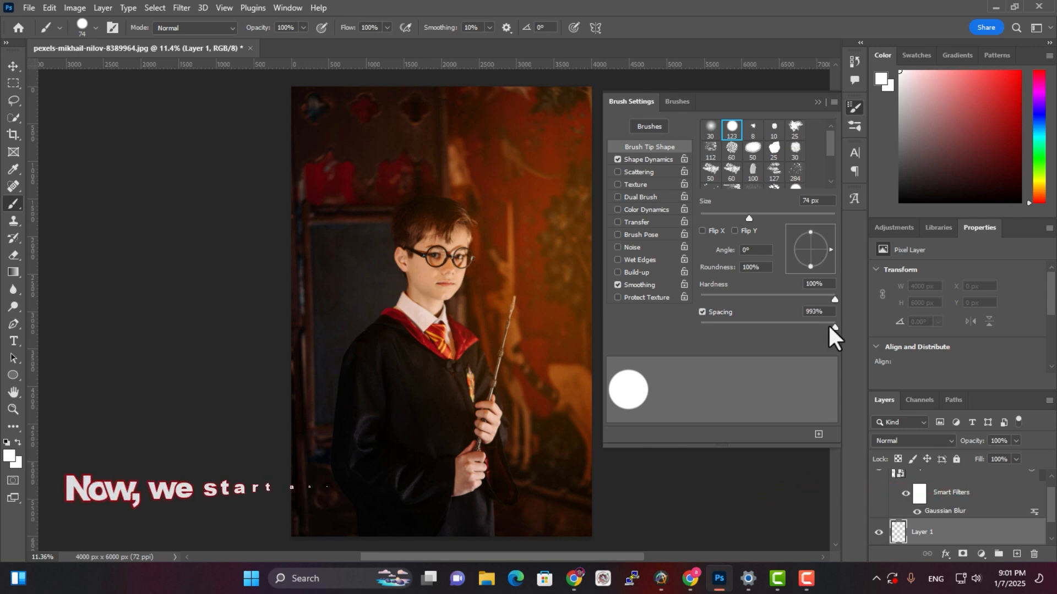
# - Paint scattered white dots on the new layer around and above the wand tip
pyautogui.moveTo(514, 304)
pyautogui.mouseDown()
pyautogui.moveTo(552, 194)
pyautogui.moveTo(532, 210)
pyautogui.moveTo(538, 285)
pyautogui.mouseUp()
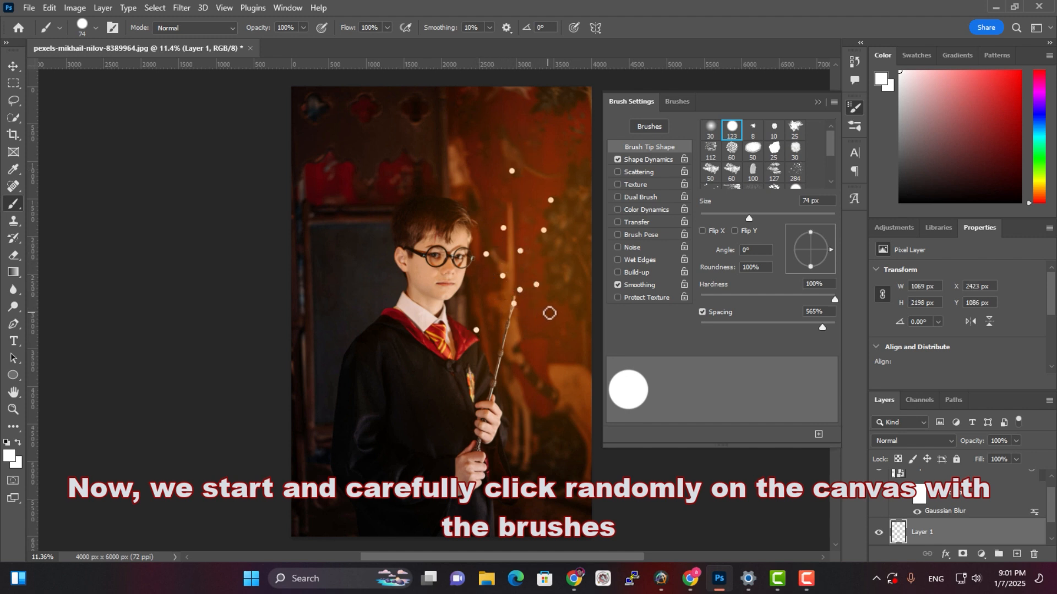
pyautogui.click(517, 188)
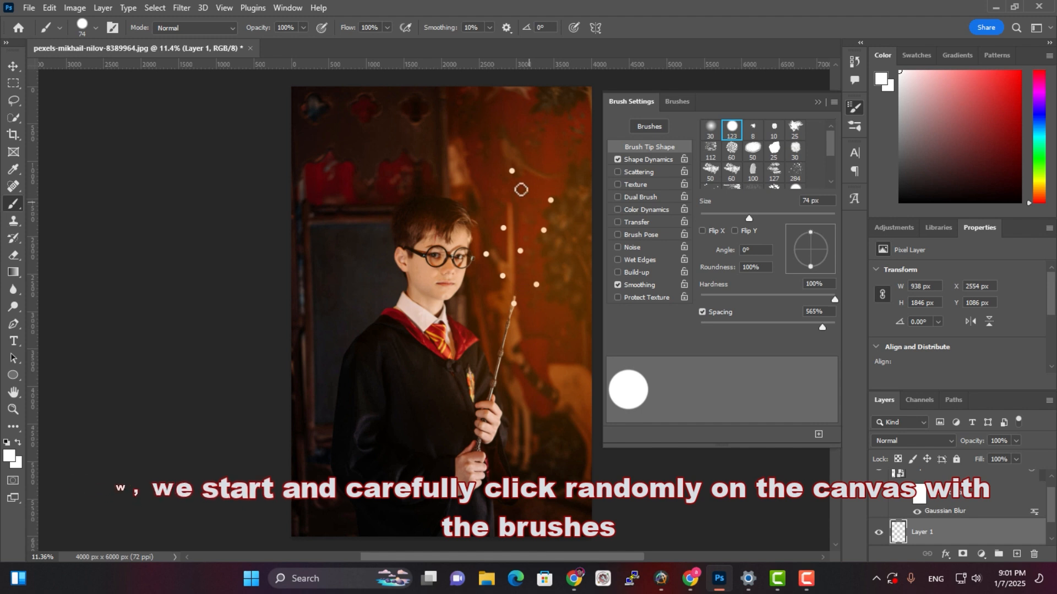
pyautogui.click(482, 142)
pyautogui.click(489, 212)
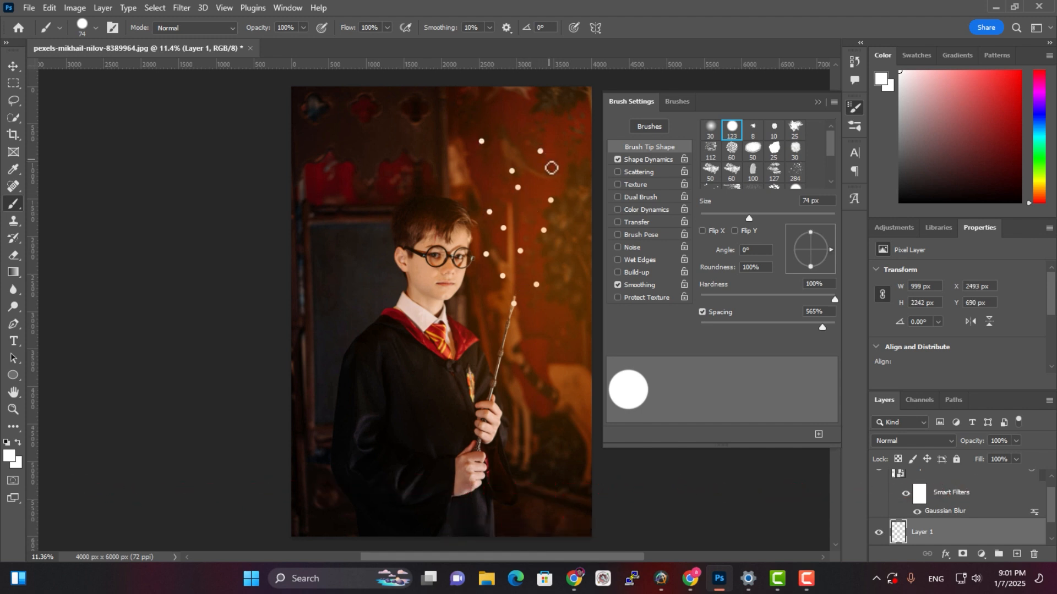
pyautogui.click(526, 217)
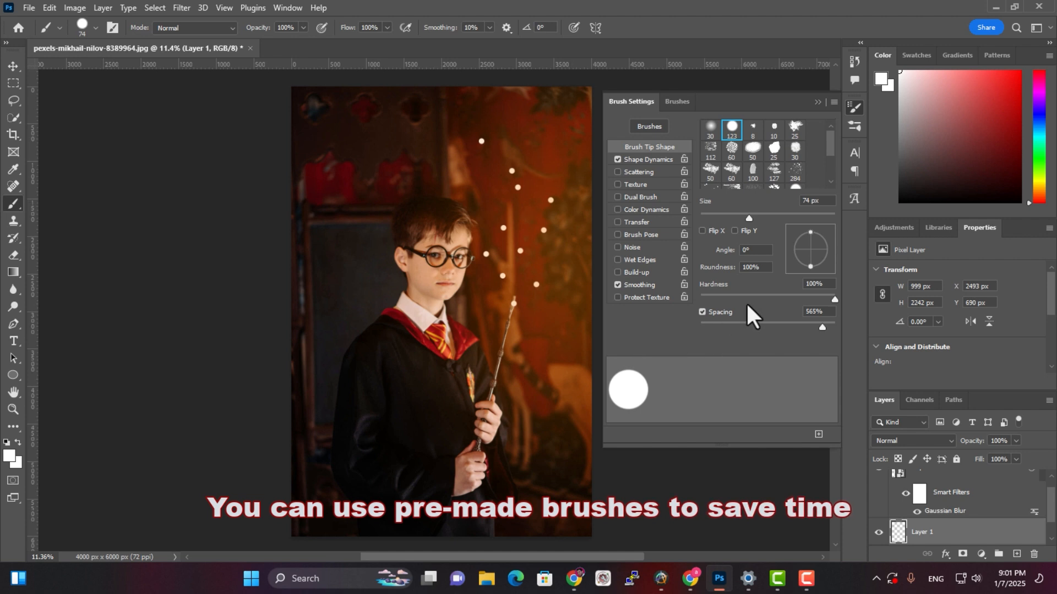
# - Reduce the brush to 46 px with 1000% spacing and add smaller white dots among the existing ones above the wand
pyautogui.moveTo(738, 213); pyautogui.dragTo(728, 213)
pyautogui.moveTo(816, 326); pyautogui.dragTo(835, 328)
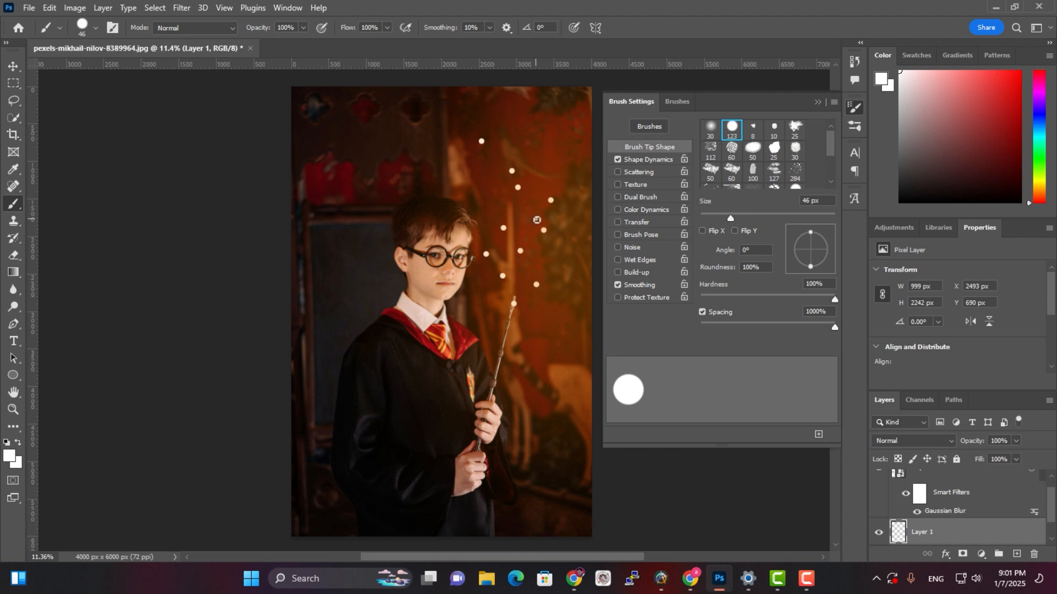
pyautogui.click(551, 176)
pyautogui.click(484, 192)
pyautogui.click(522, 151)
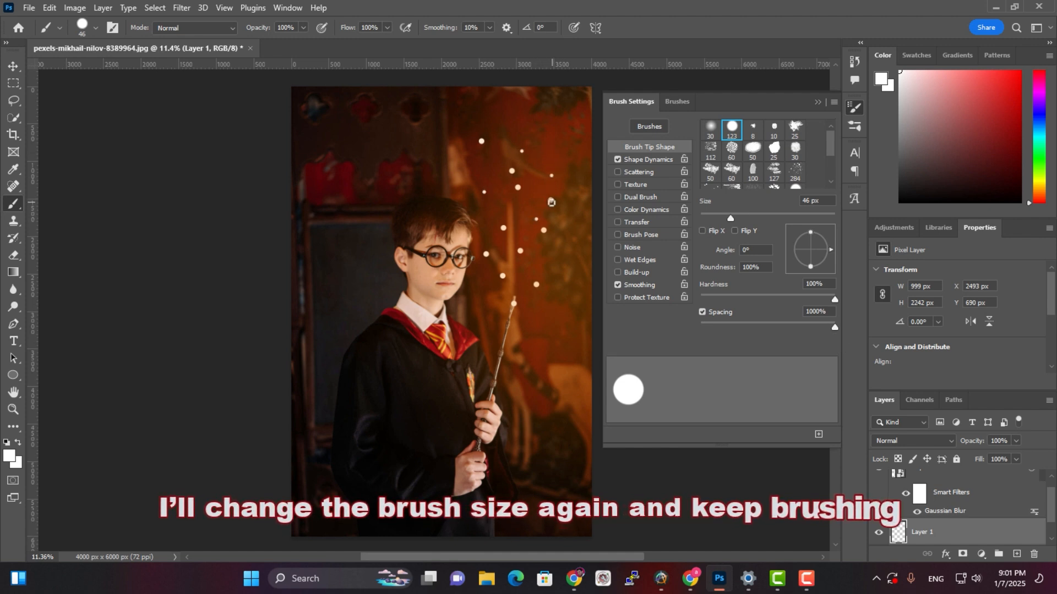
pyautogui.click(524, 208)
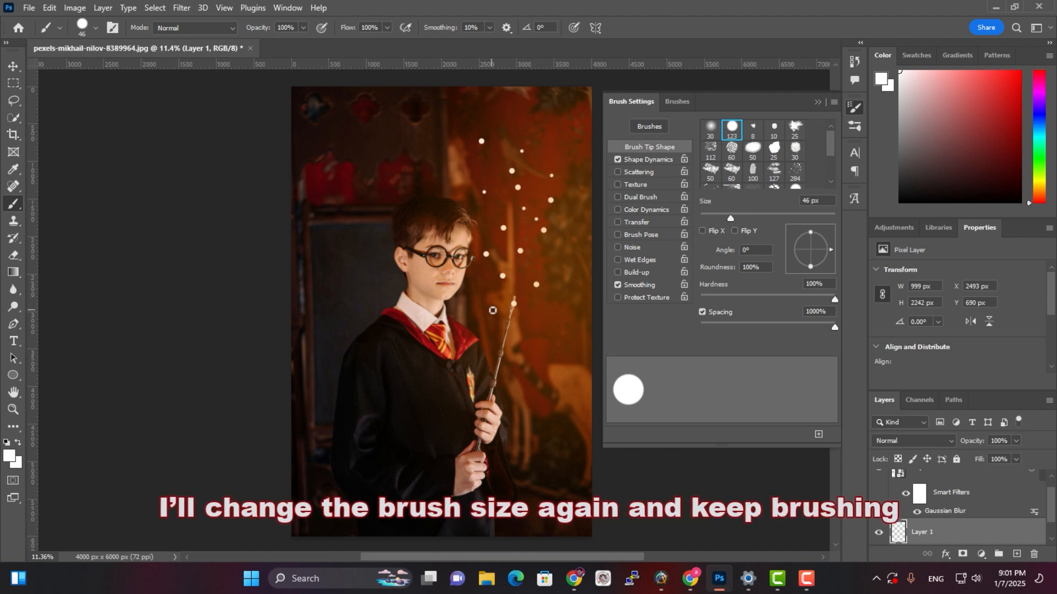
pyautogui.click(814, 102)
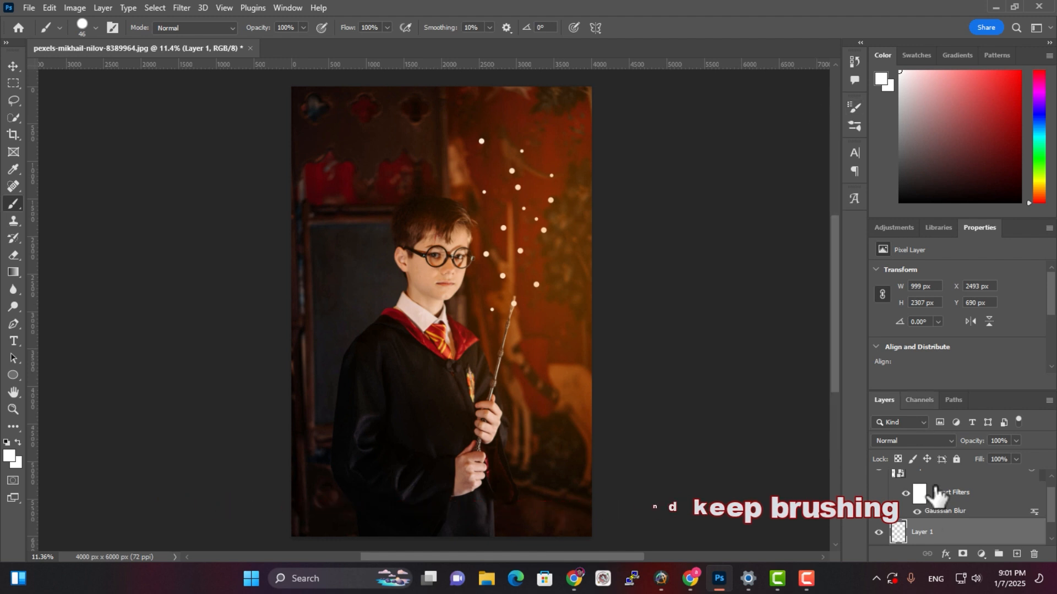
# - Add a Color Overlay to the white dots on Layer 1, using a bright yellow-orange in Normal mode at 100% opacity
pyautogui.rightClick(901, 529)
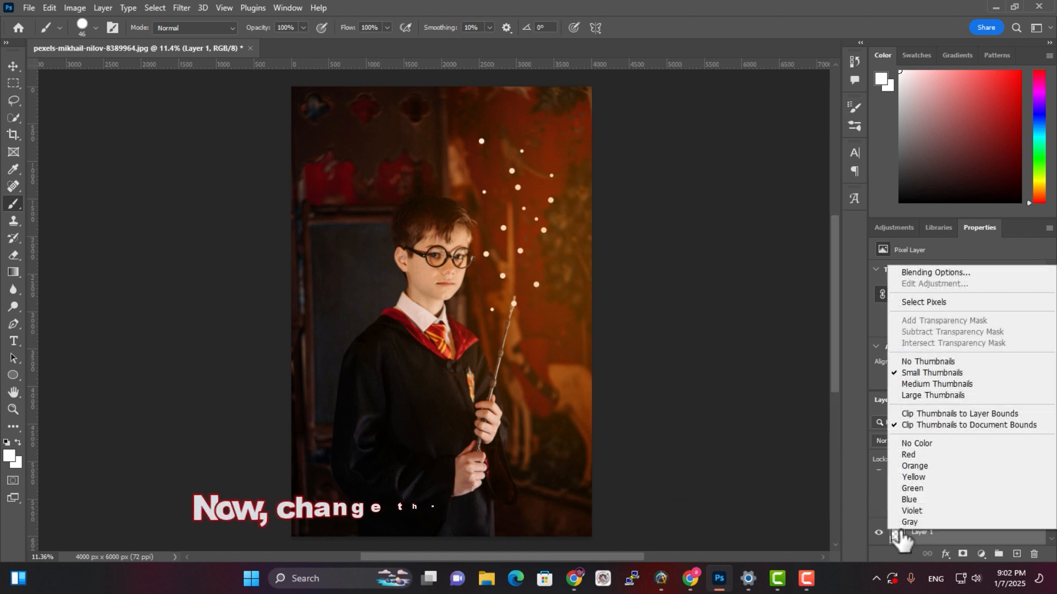
pyautogui.click(919, 273)
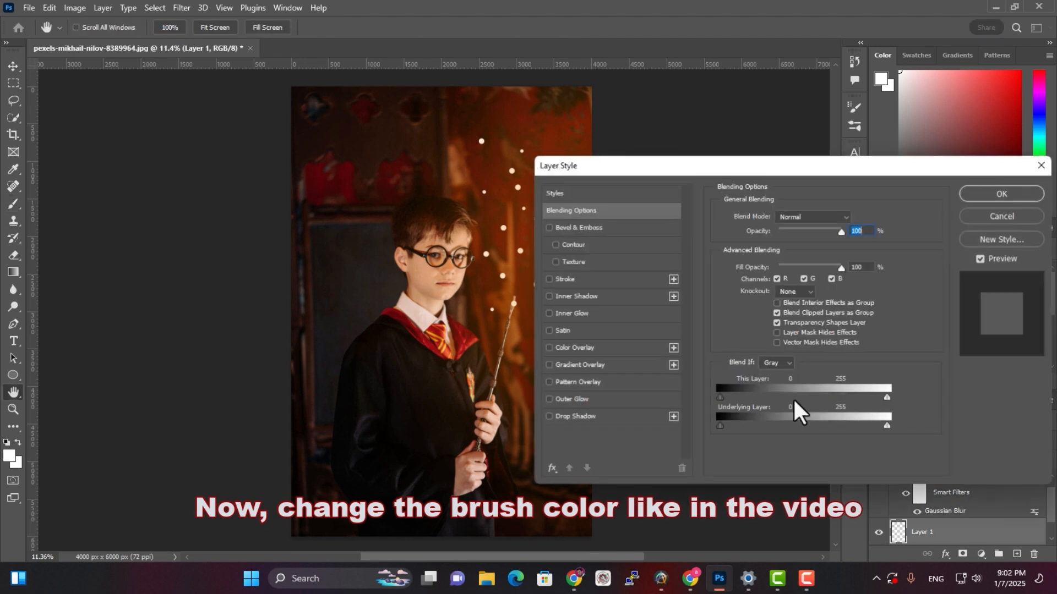
pyautogui.click(585, 351)
pyautogui.moveTo(766, 172); pyautogui.dragTo(866, 167)
pyautogui.click(913, 214)
pyautogui.click(913, 214)
pyautogui.click(951, 215)
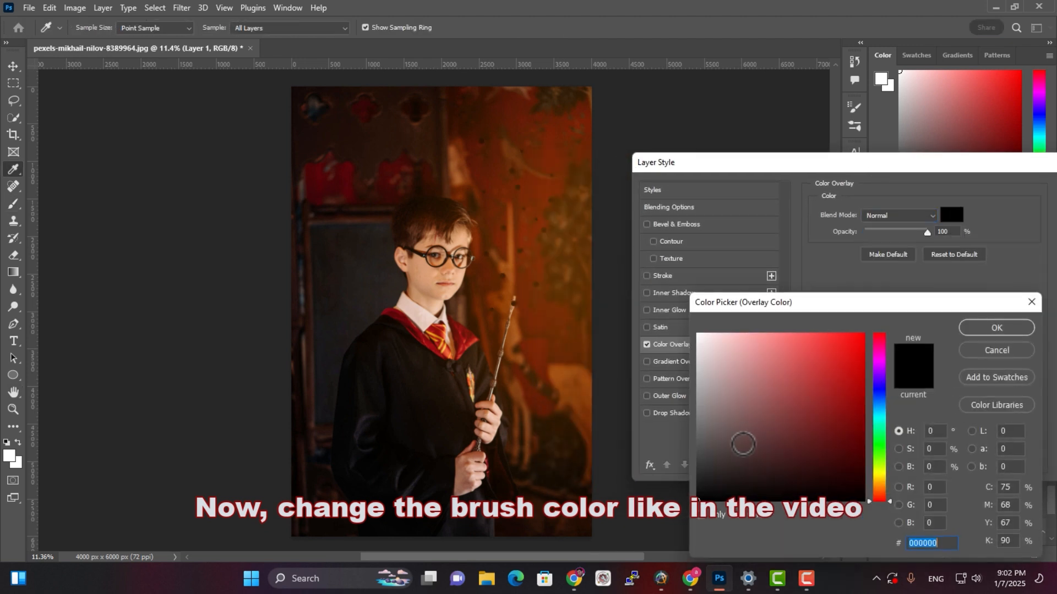
pyautogui.click(884, 488)
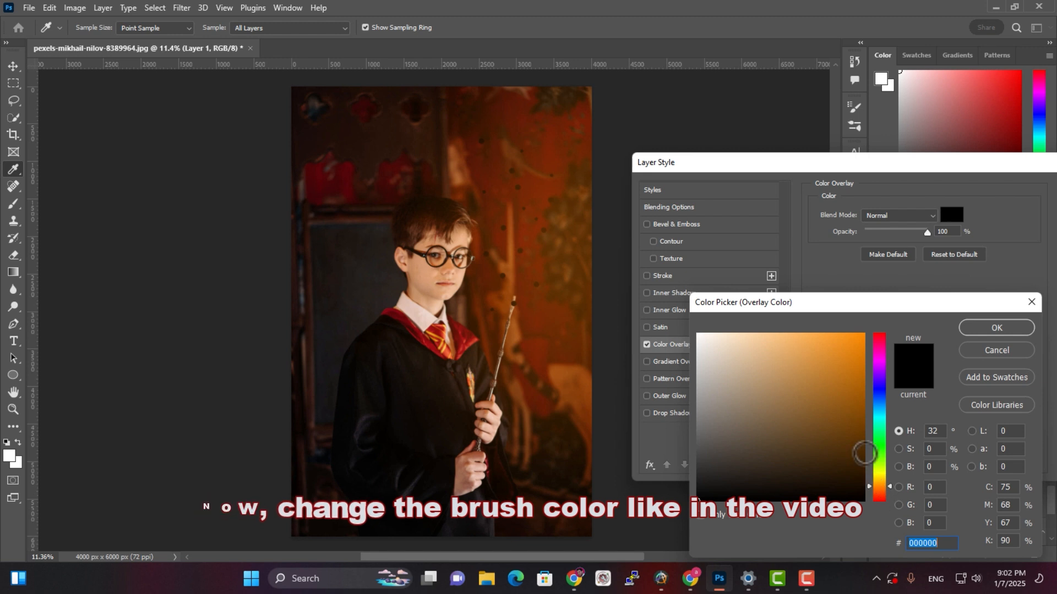
pyautogui.moveTo(859, 358); pyautogui.dragTo(884, 303)
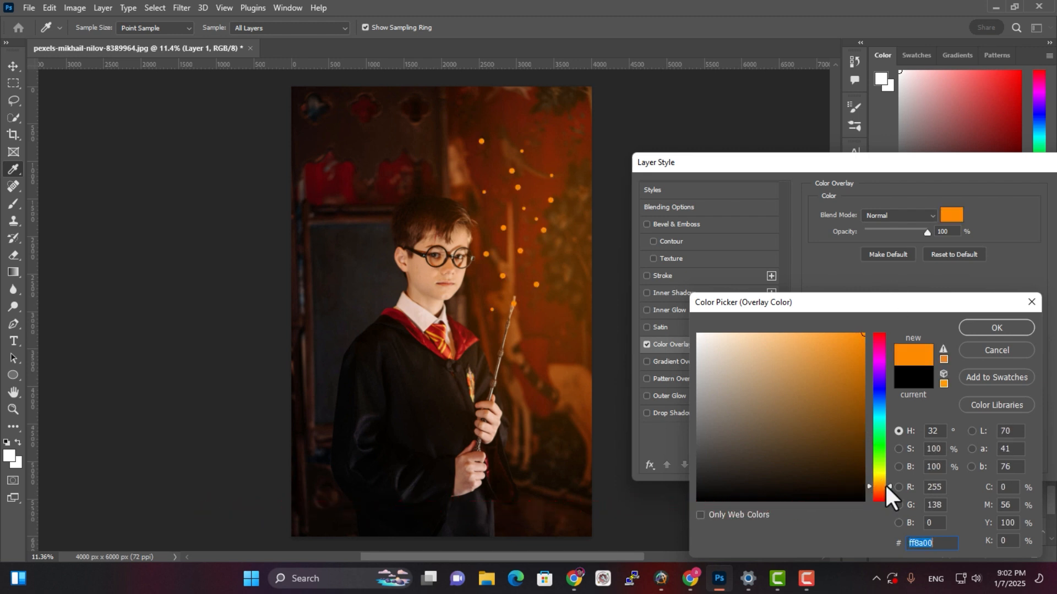
pyautogui.moveTo(879, 488); pyautogui.dragTo(878, 482)
pyautogui.click(989, 328)
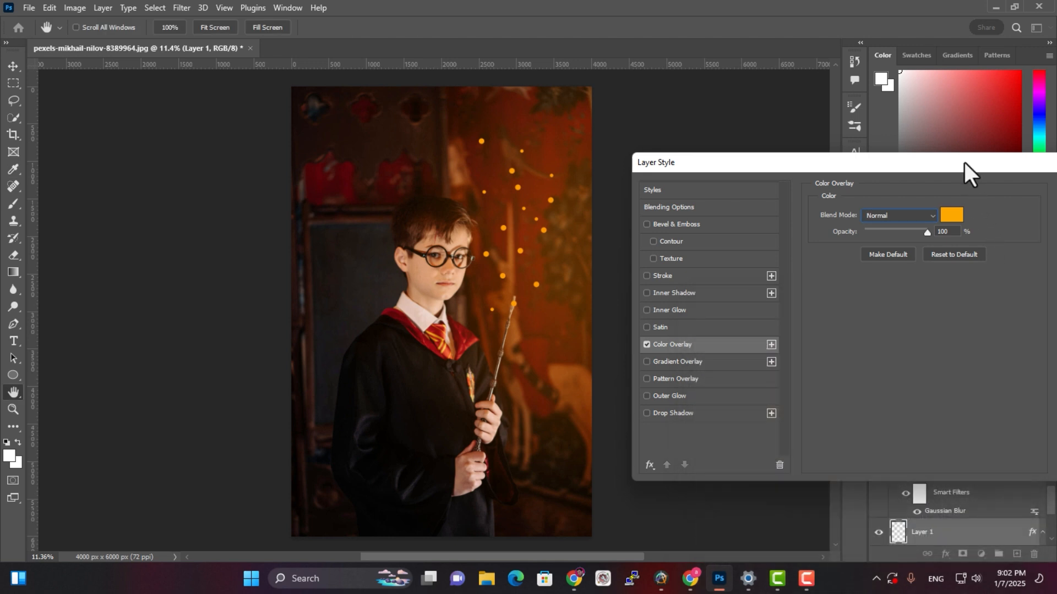
# - Add an orange Outer Glow to the dots with 46% opacity, 16% spread and 98 px size, and apply the layer style
pyautogui.moveTo(964, 163); pyautogui.dragTo(872, 199)
pyautogui.moveTo(660, 191); pyautogui.dragTo(750, 180)
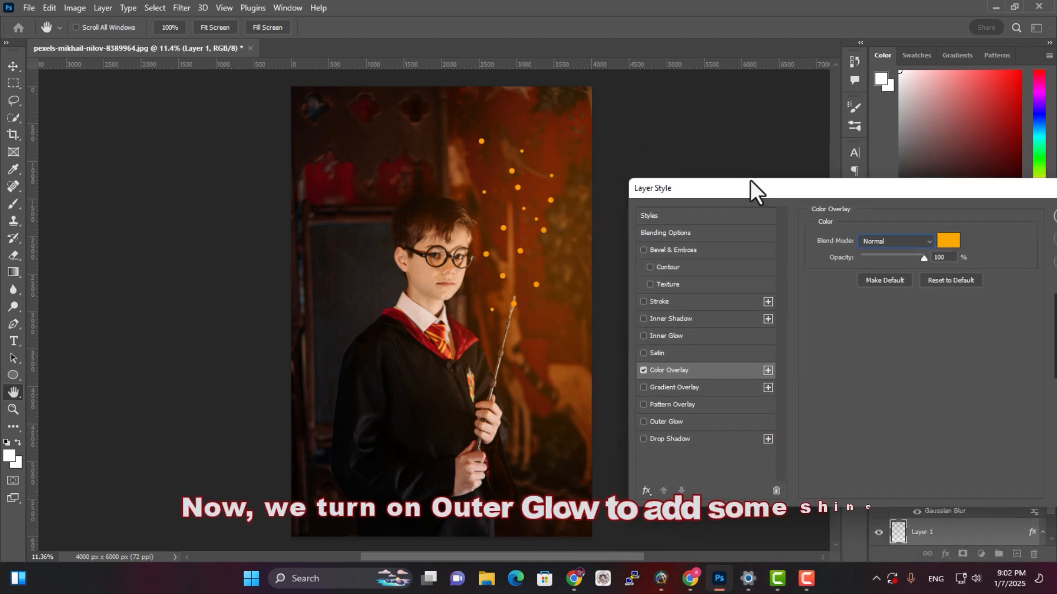
pyautogui.click(663, 420)
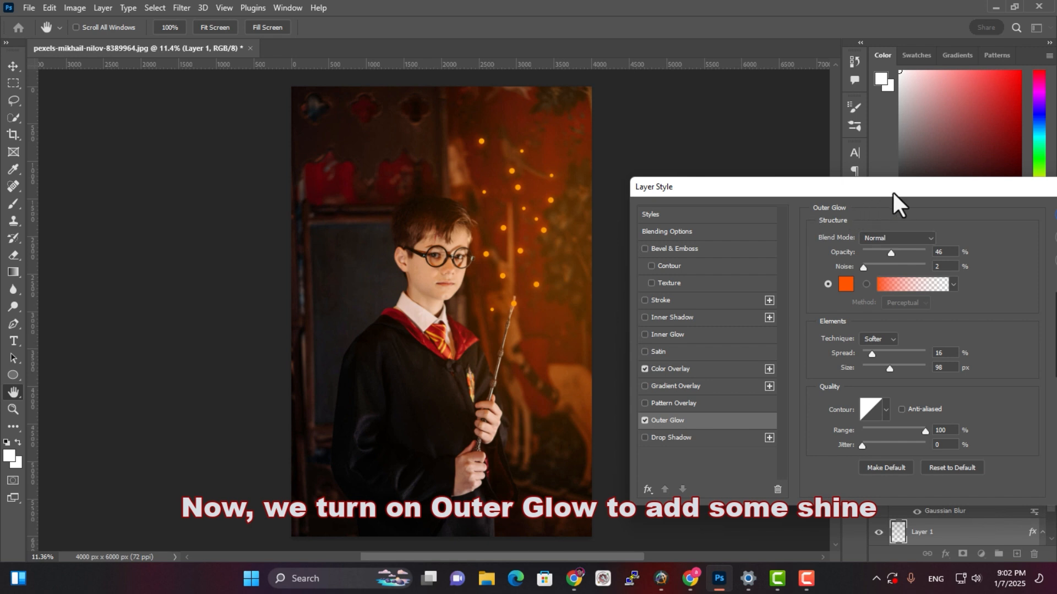
pyautogui.moveTo(893, 194); pyautogui.dragTo(863, 215)
pyautogui.click(1010, 230)
pyautogui.press('b')
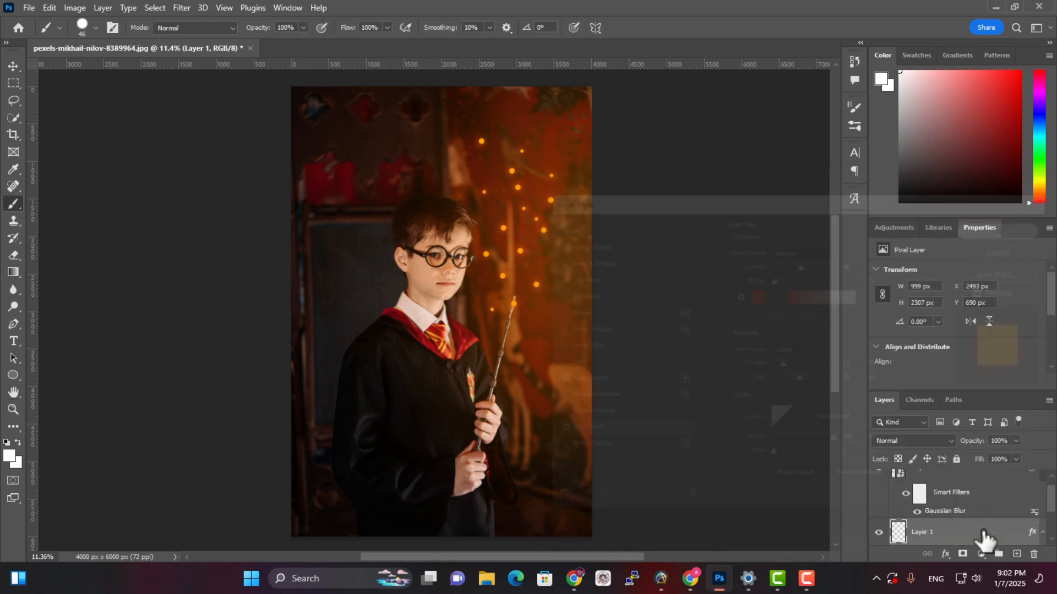
# - Lower Layer 1's opacity to 84% and shrink the dots to about 769 × 1779 px just above the wand tip
pyautogui.moveTo(1015, 444); pyautogui.dragTo(1006, 457)
pyautogui.hotkey('ctrl', 't')
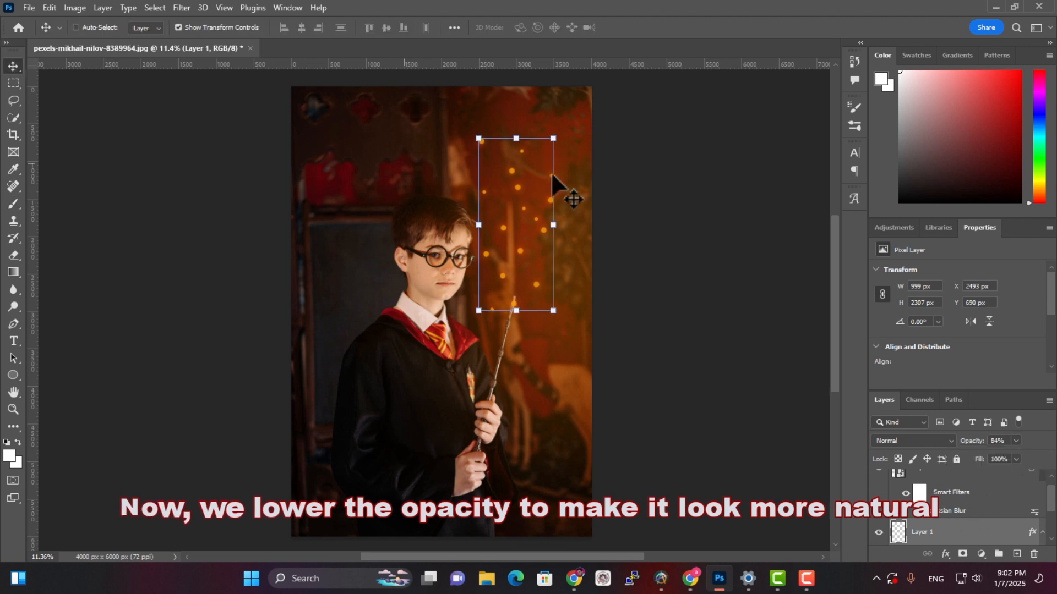
pyautogui.moveTo(516, 135); pyautogui.dragTo(530, 185)
pyautogui.press('Return')
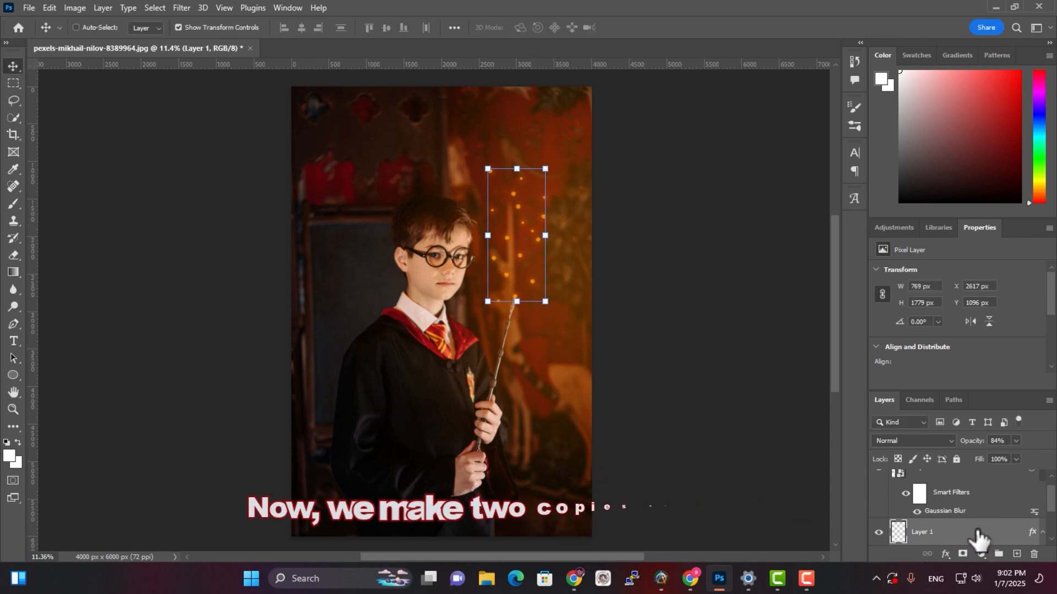
# - Duplicate the dots layer twice, moving the first copy higher above the wand and scaling the second to about 63% near the wand tip
pyautogui.hotkey('ctrl', 'j')
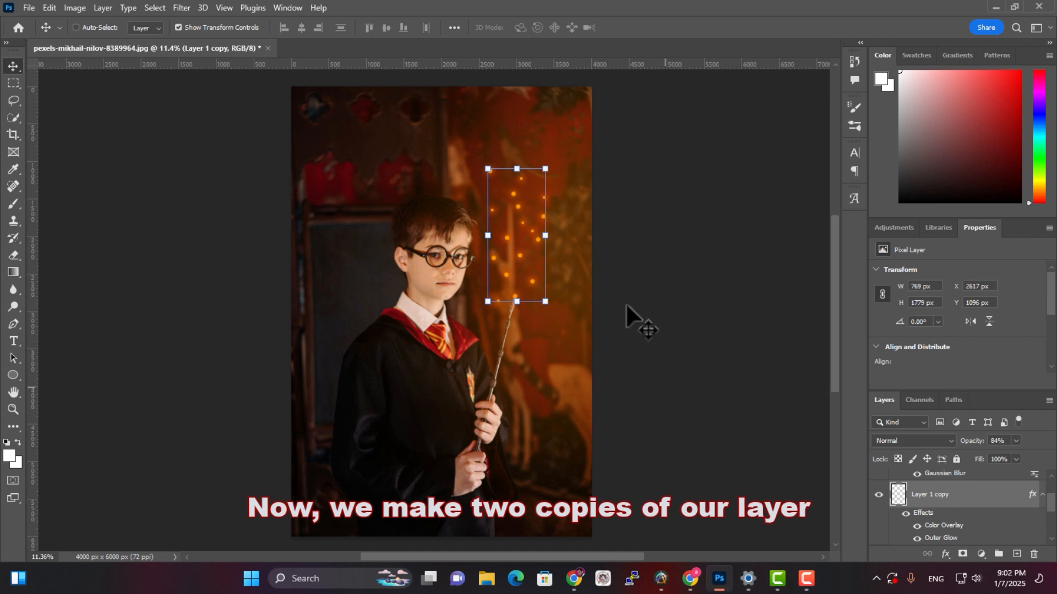
pyautogui.moveTo(565, 162); pyautogui.dragTo(573, 92)
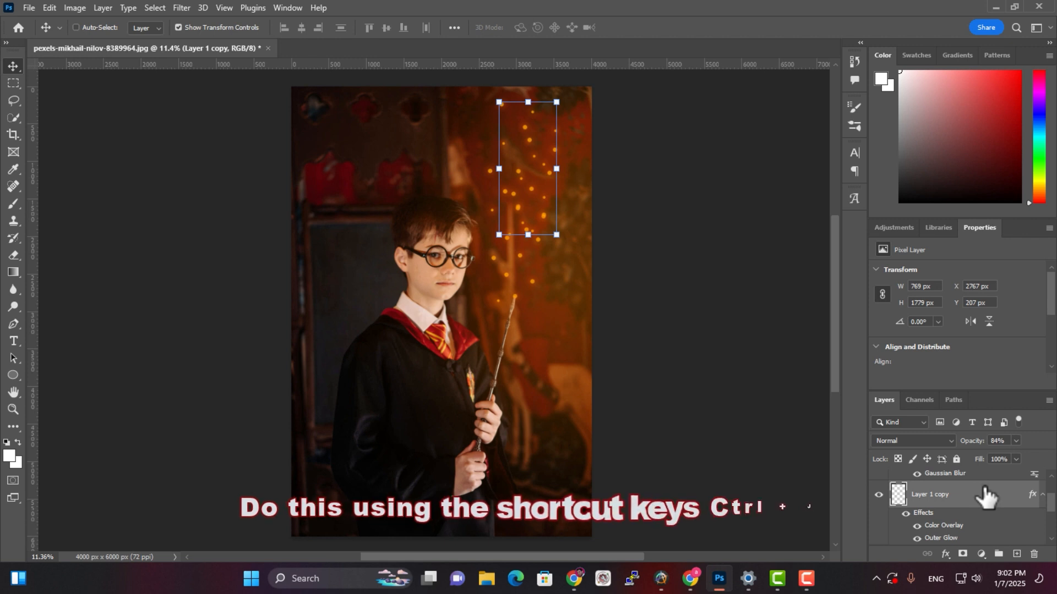
pyautogui.hotkey('ctrl', 'j')
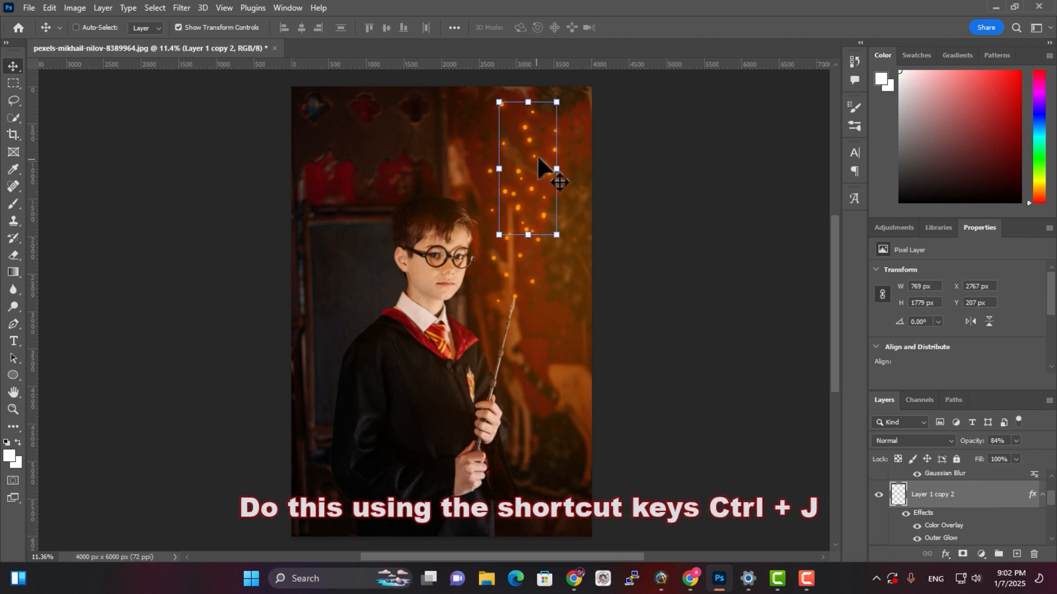
pyautogui.moveTo(550, 172); pyautogui.dragTo(530, 244)
pyautogui.moveTo(543, 311); pyautogui.dragTo(515, 268)
pyautogui.moveTo(501, 207); pyautogui.dragTo(534, 240)
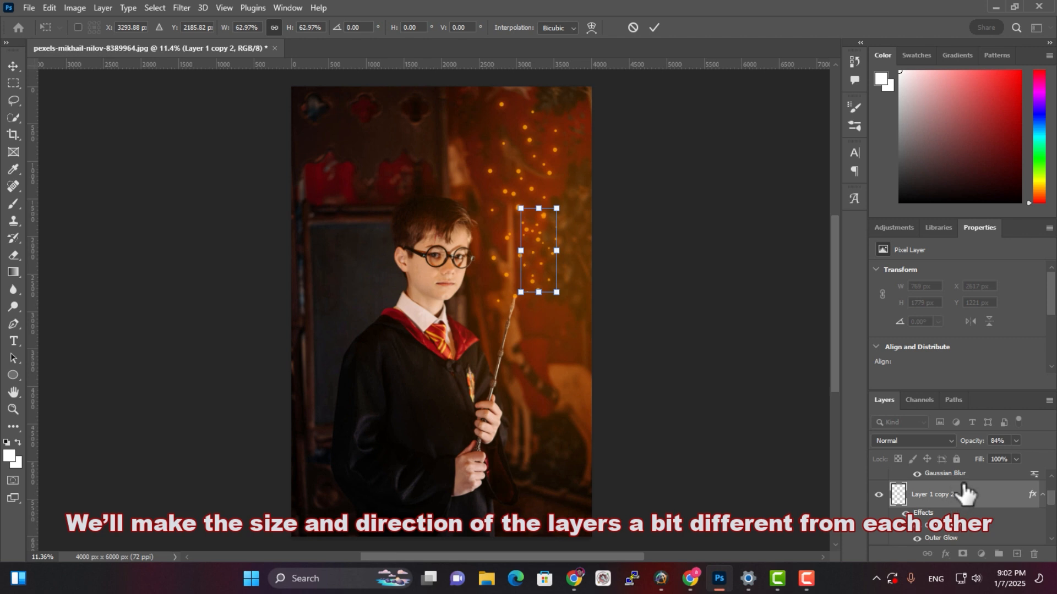
# - Apply a Gaussian Blur with a radius of about 23.5 pixels to Layer 1 copy
pyautogui.scroll(-3, 960, 509)
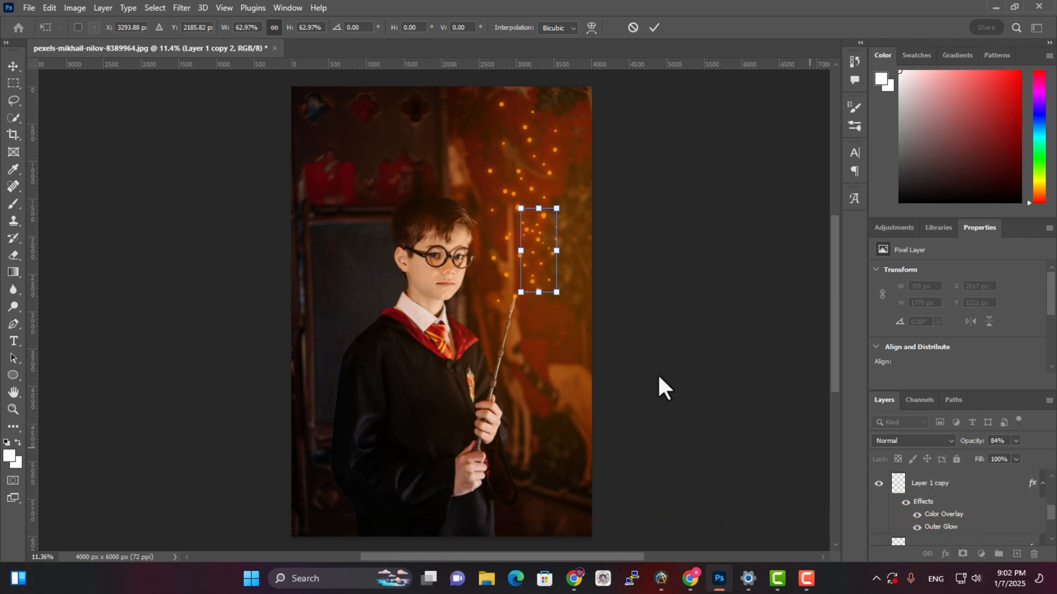
pyautogui.click(929, 488)
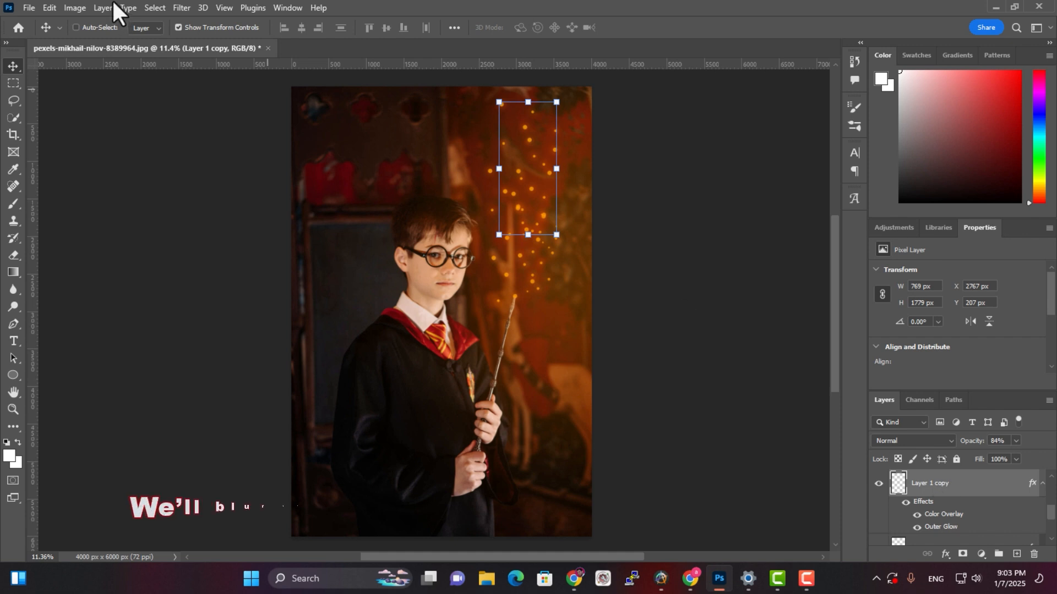
pyautogui.click(182, 8)
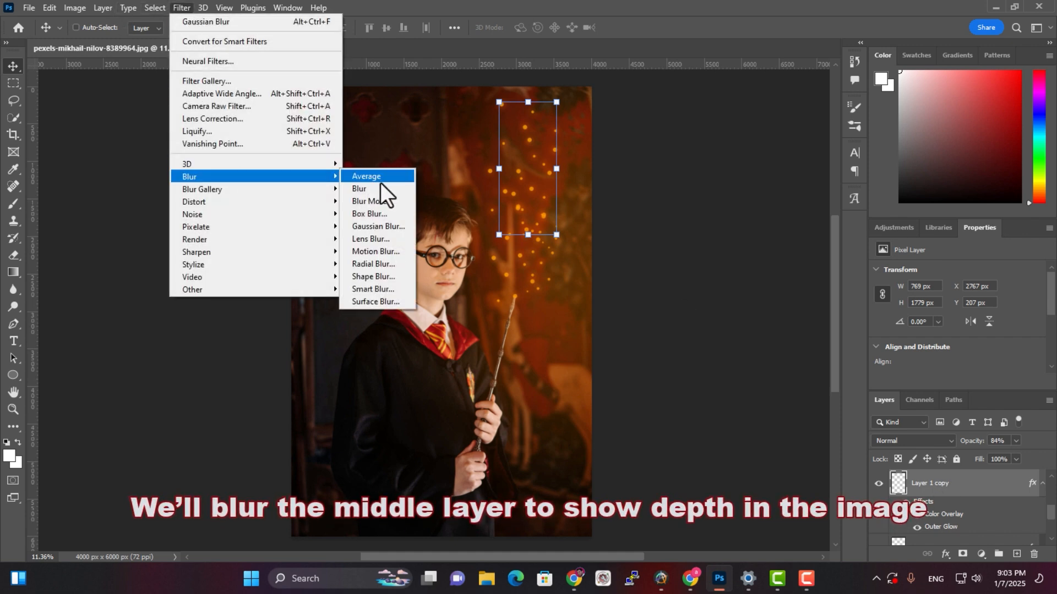
pyautogui.click(400, 227)
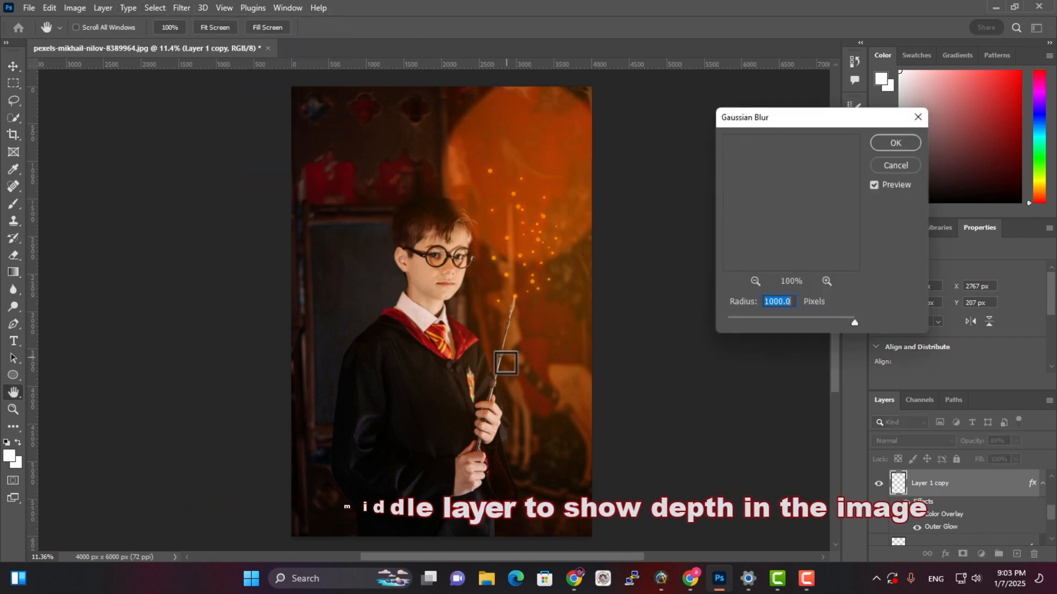
pyautogui.moveTo(798, 318); pyautogui.dragTo(777, 316)
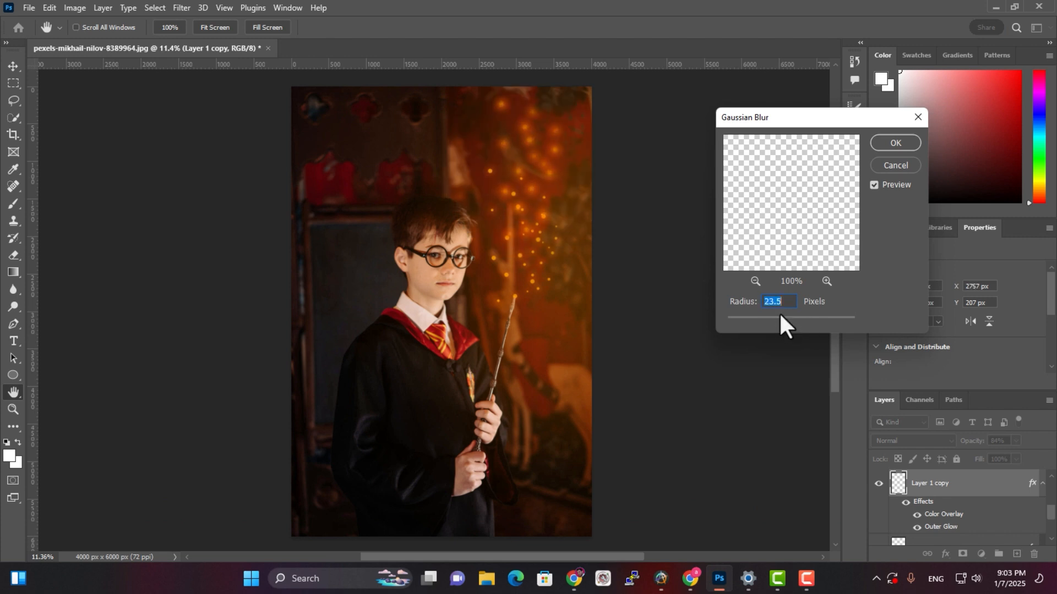
pyautogui.click(895, 143)
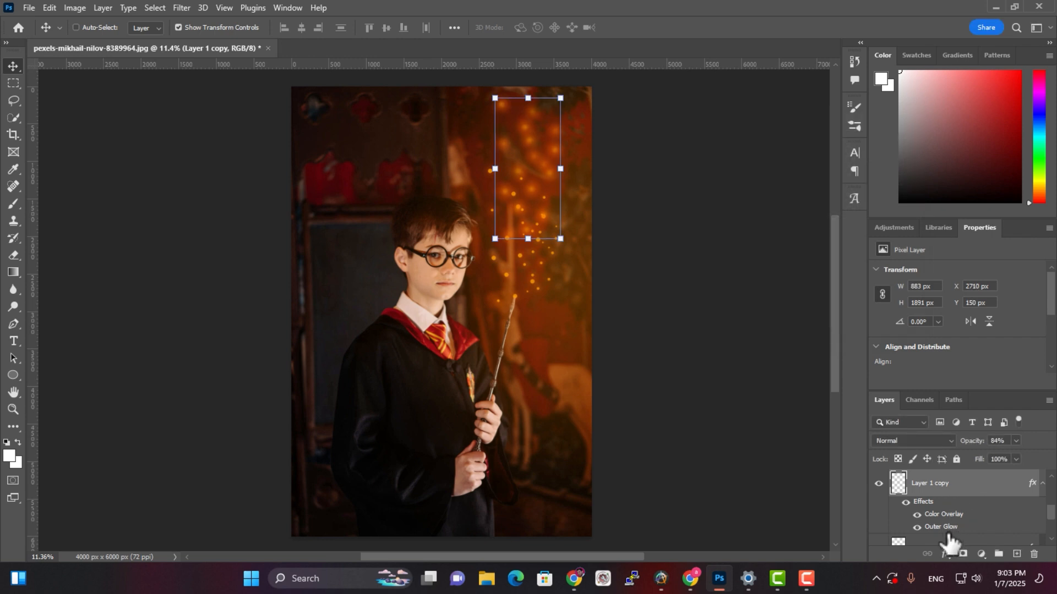
# - Hide the Outer Glow of Layer 1 copy and move its blurred dots down among the other particles
pyautogui.click(917, 528)
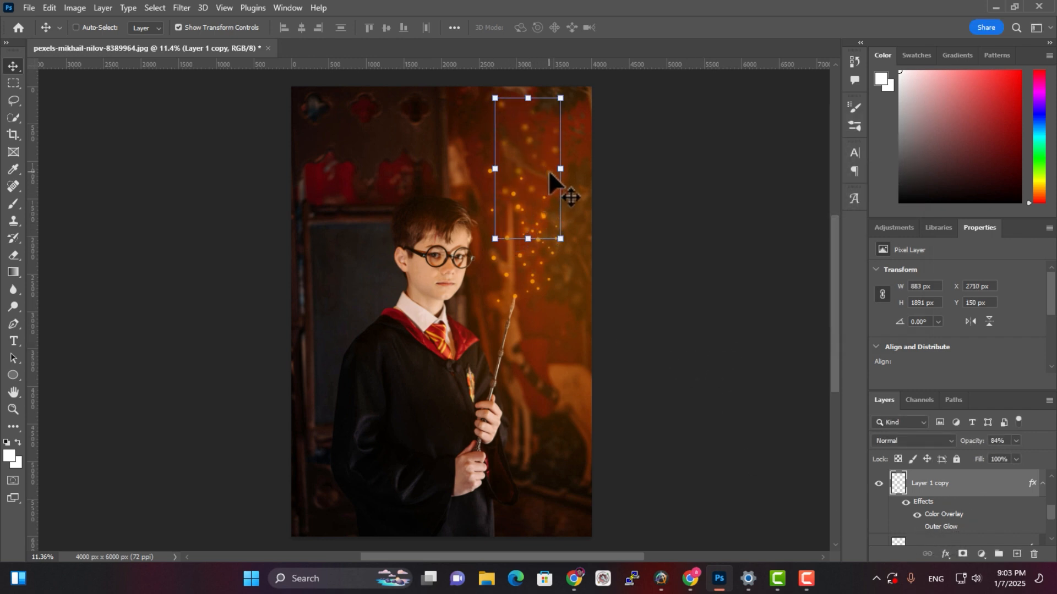
pyautogui.moveTo(549, 170); pyautogui.dragTo(551, 206)
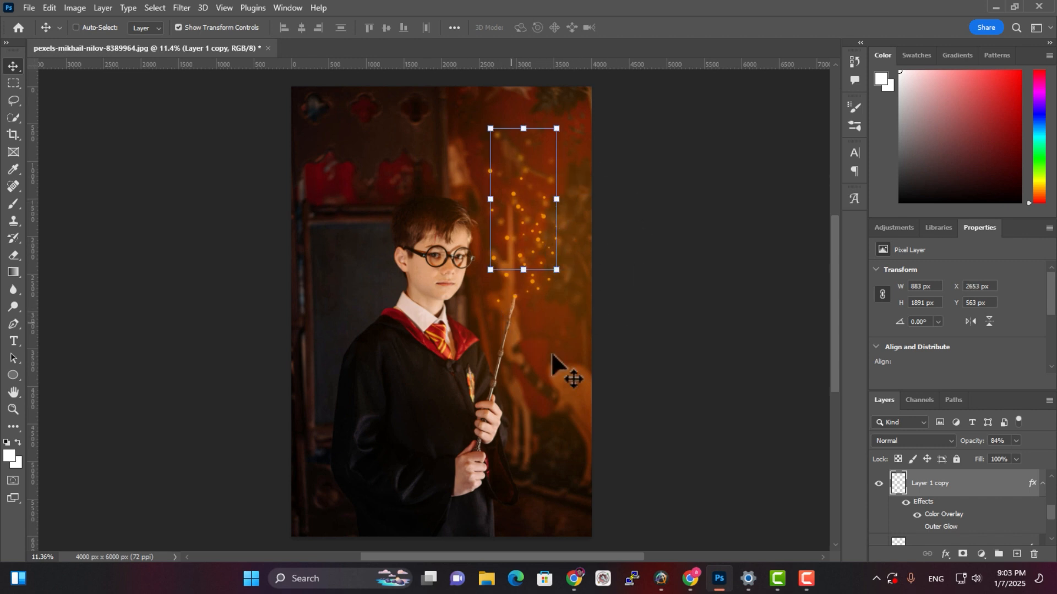
# - Draw a white ellipse of about 111 × 119 px over the wand tip, directly above Layer 0
pyautogui.scroll(-1, 955, 537)
pyautogui.click(941, 533)
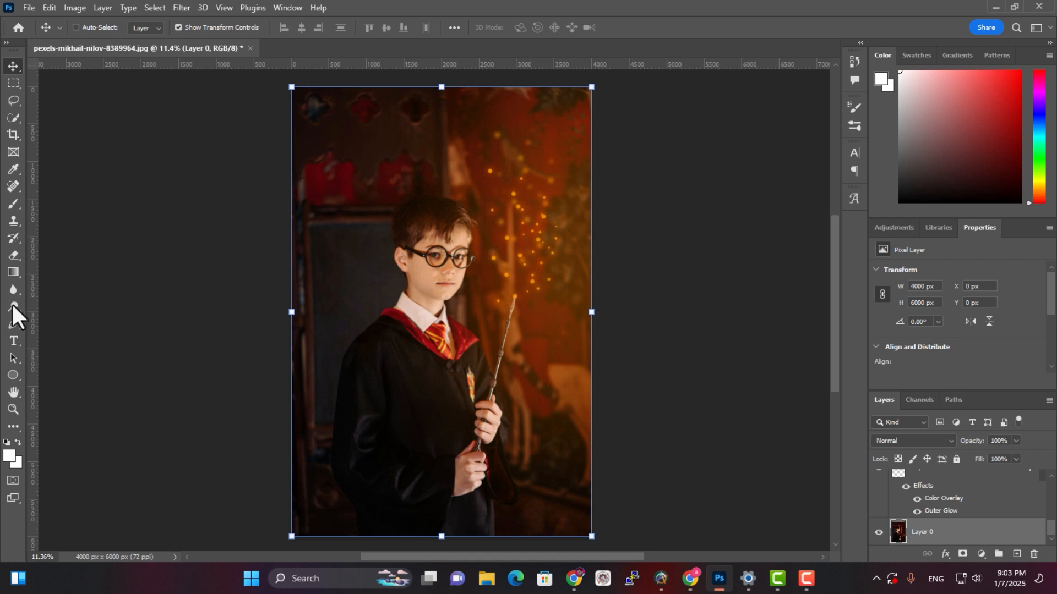
pyautogui.click(13, 376)
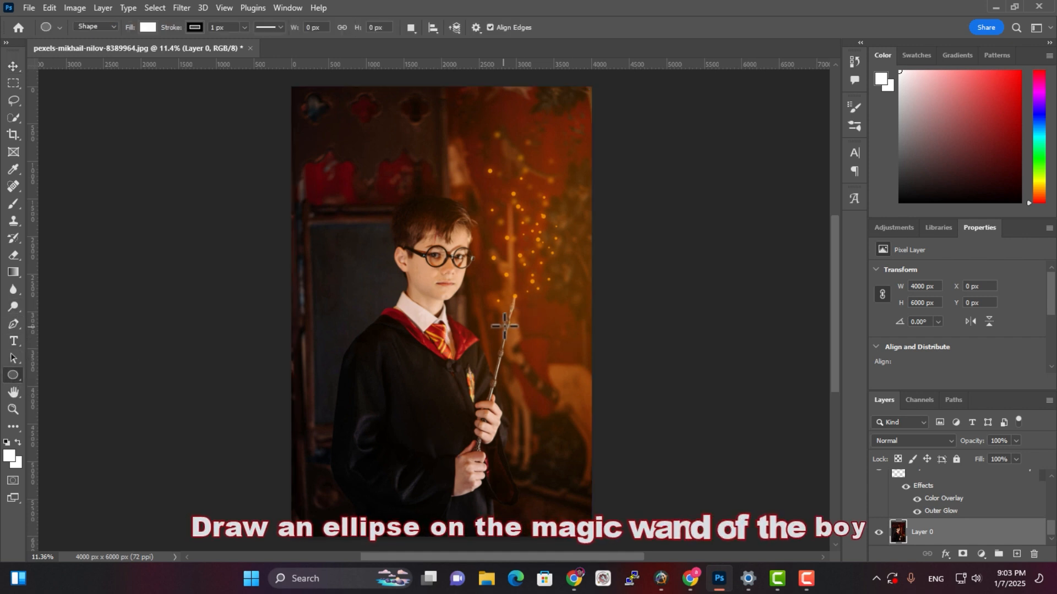
pyautogui.hotkey('ctrl', '+')
pyautogui.hotkey('ctrl', '+')
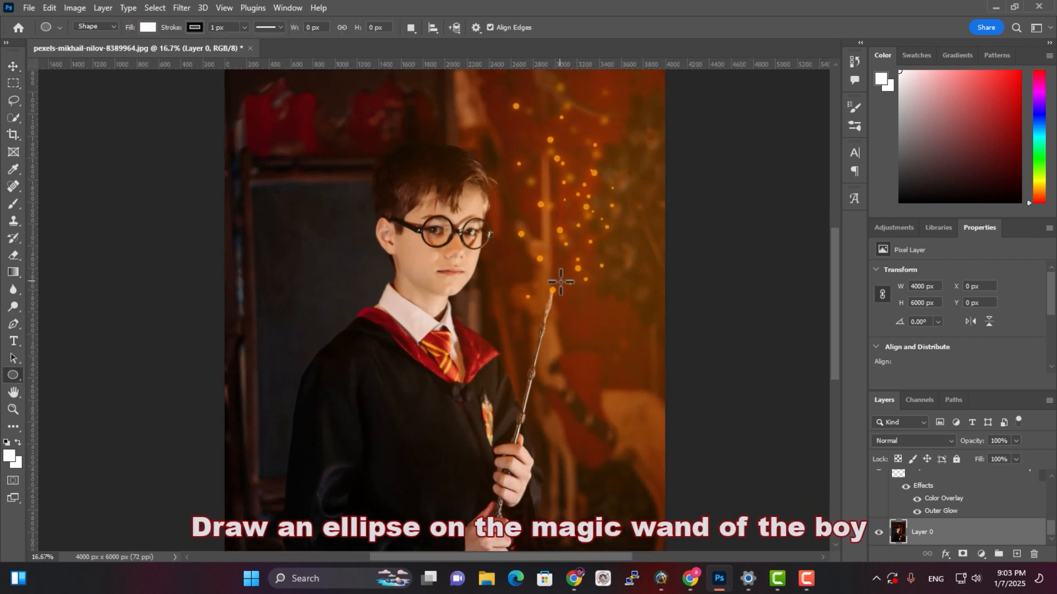
pyautogui.moveTo(559, 281); pyautogui.dragTo(549, 293)
pyautogui.click(13, 65)
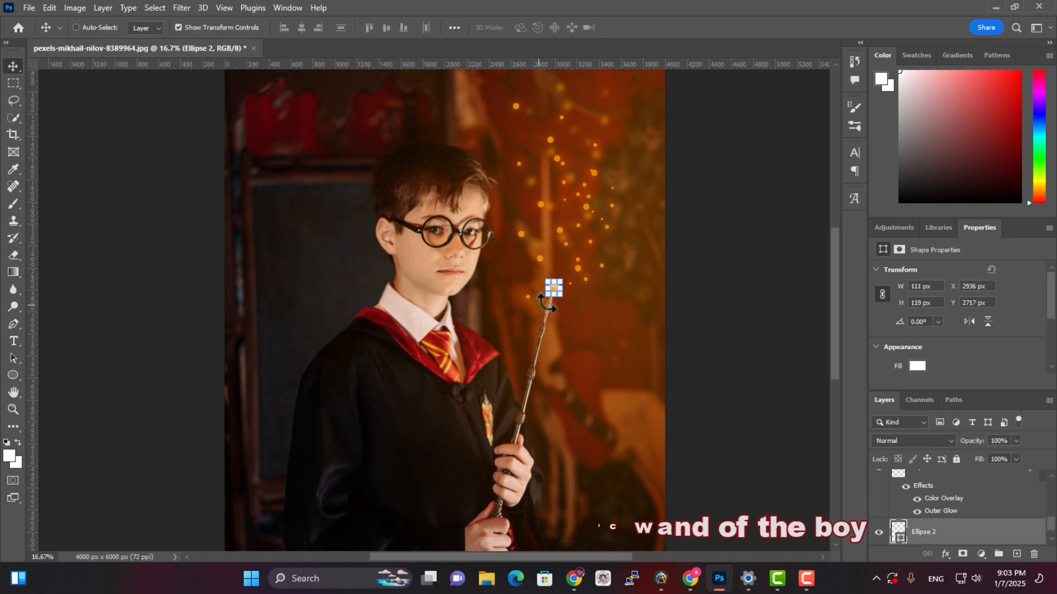
# - Add an orange Outer Glow to the wand-tip ellipse with 46% opacity, 16% spread and 98 px size
pyautogui.rightClick(938, 540)
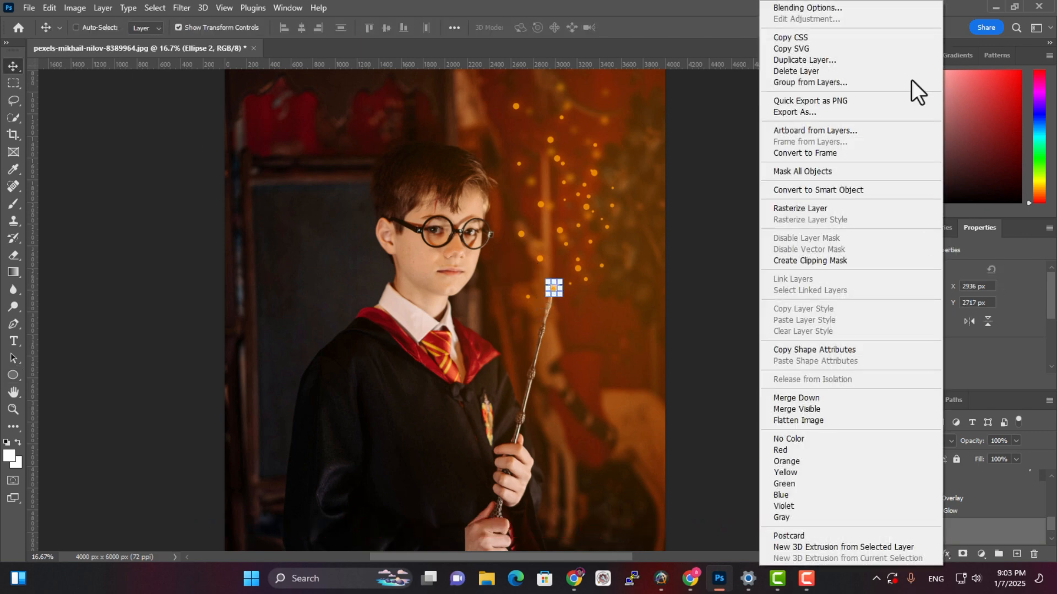
pyautogui.click(880, 11)
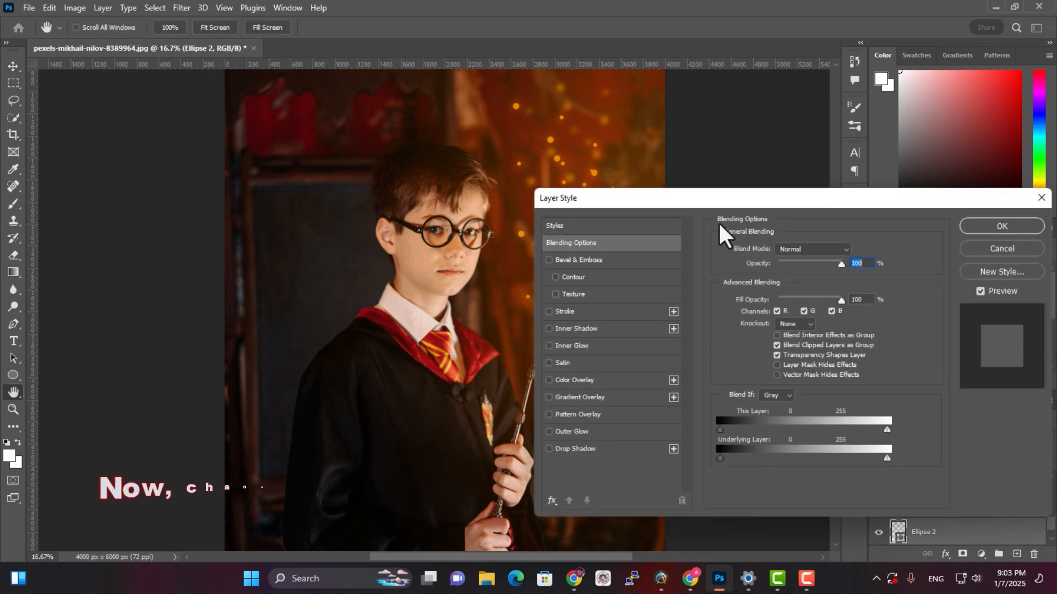
pyautogui.moveTo(782, 190); pyautogui.dragTo(849, 154)
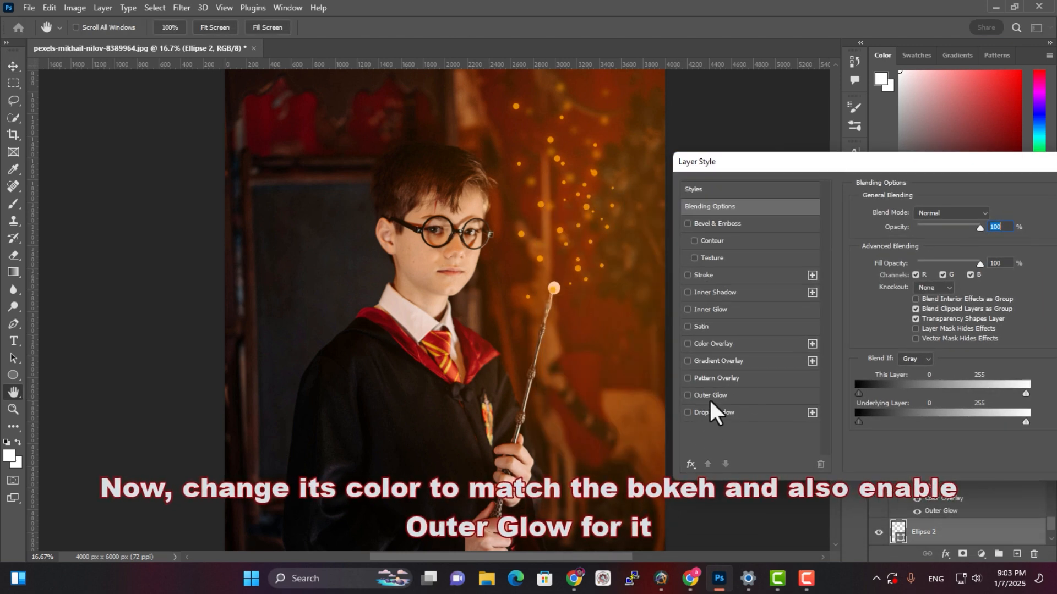
pyautogui.click(710, 397)
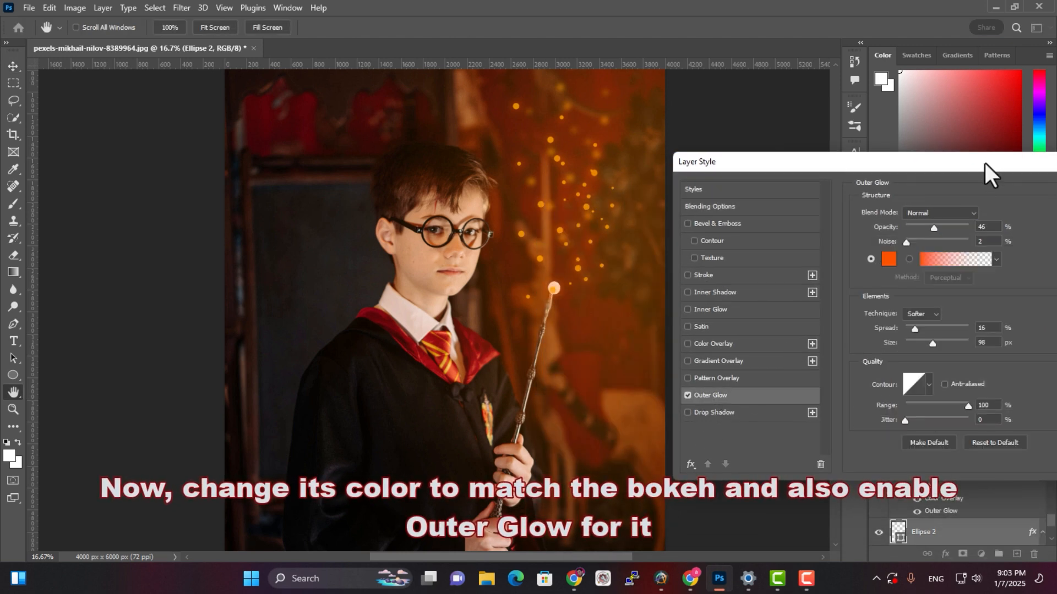
pyautogui.moveTo(986, 164); pyautogui.dragTo(859, 181)
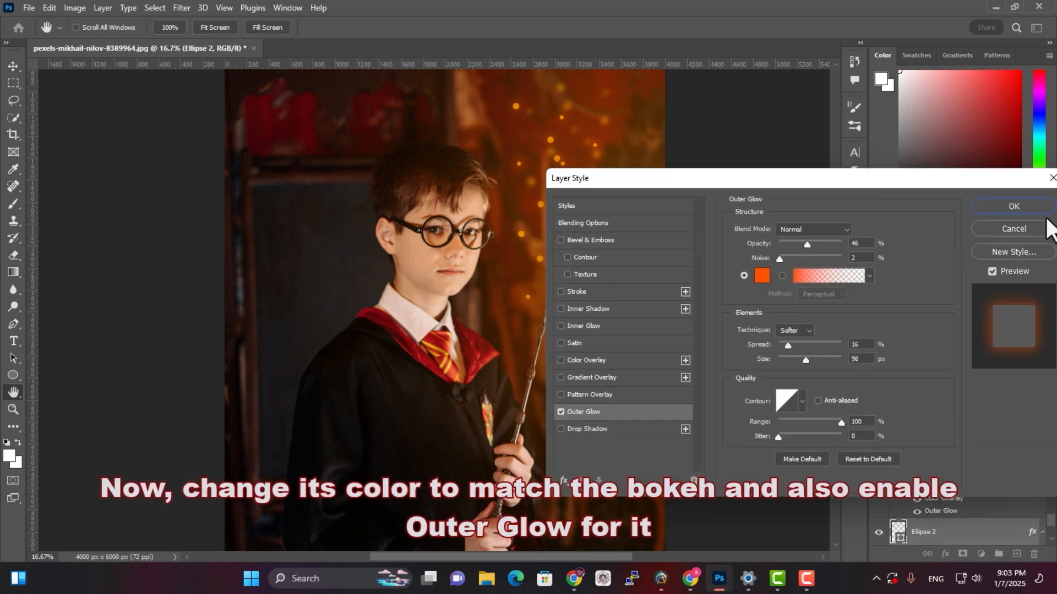
pyautogui.click(1013, 207)
# - Remove the wand-tip ellipse's stroke and fill it with orange to match the bokeh
pyautogui.scroll(-2, 956, 471)
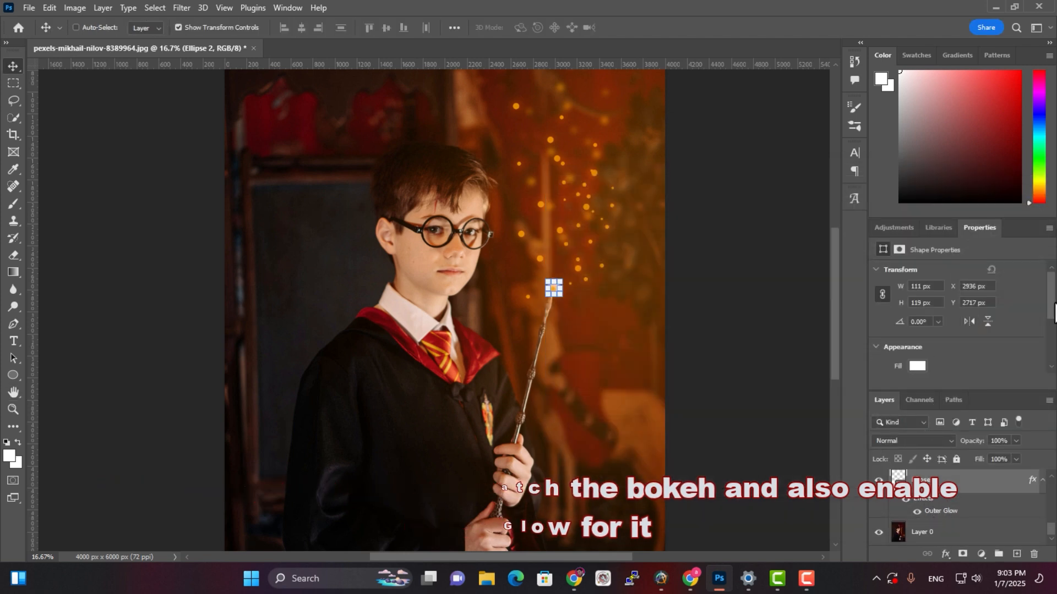
pyautogui.scroll(-2, 935, 319)
pyautogui.click(917, 322)
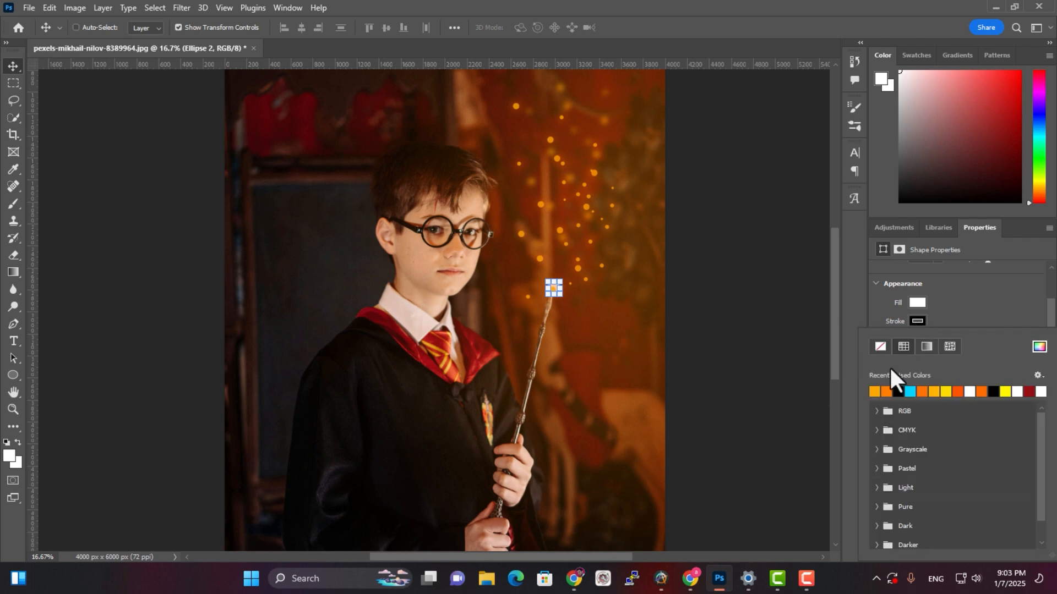
pyautogui.click(879, 349)
pyautogui.click(935, 300)
pyautogui.click(918, 303)
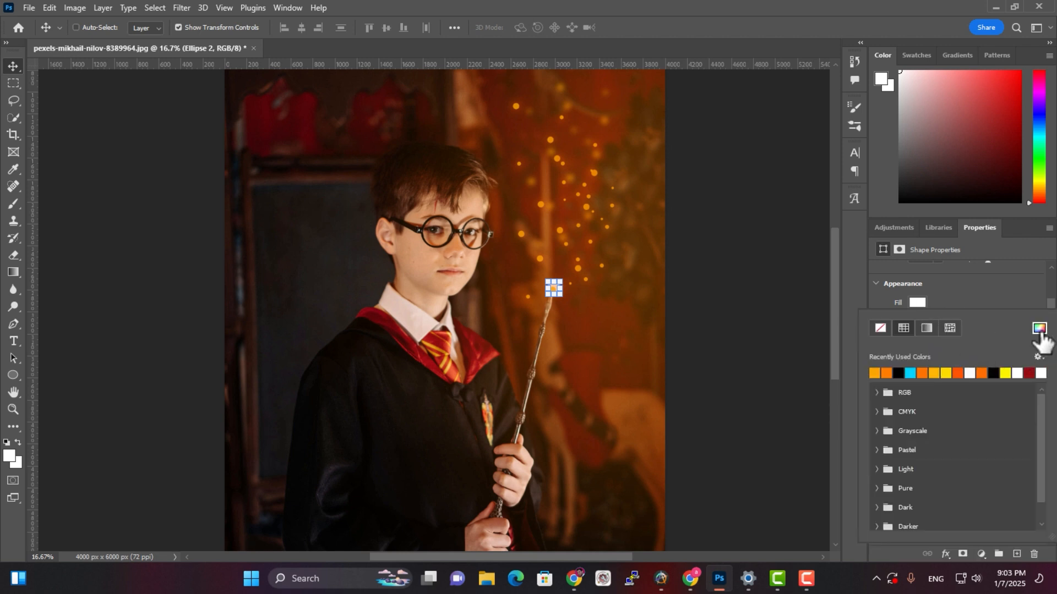
pyautogui.click(886, 373)
pyautogui.click(977, 302)
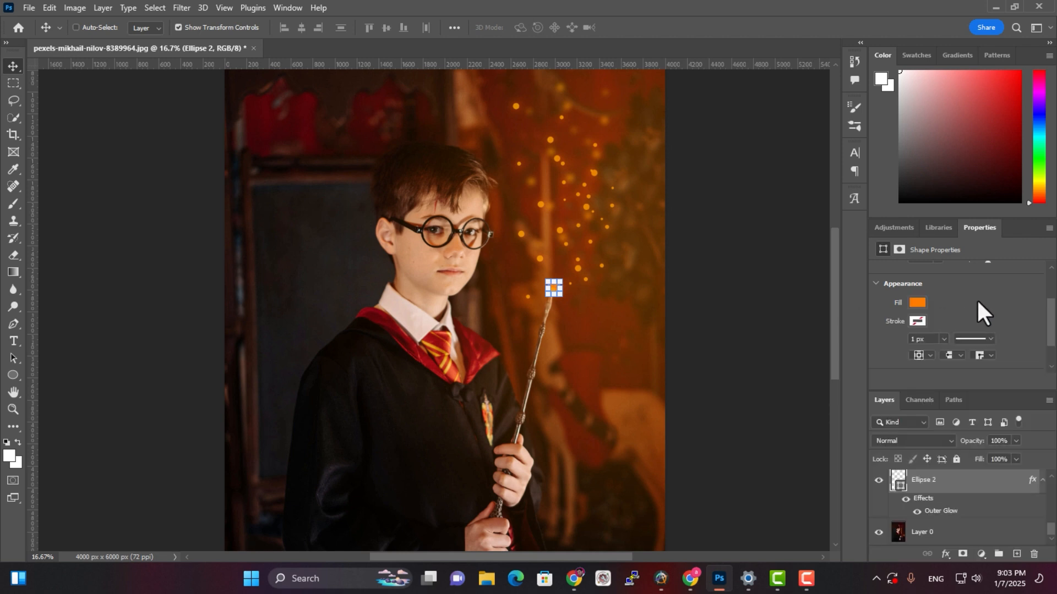
# - Convert the wand-tip ellipse to a smart object and apply a Gaussian Blur with a radius of about 30.4 pixels
pyautogui.click(186, 9)
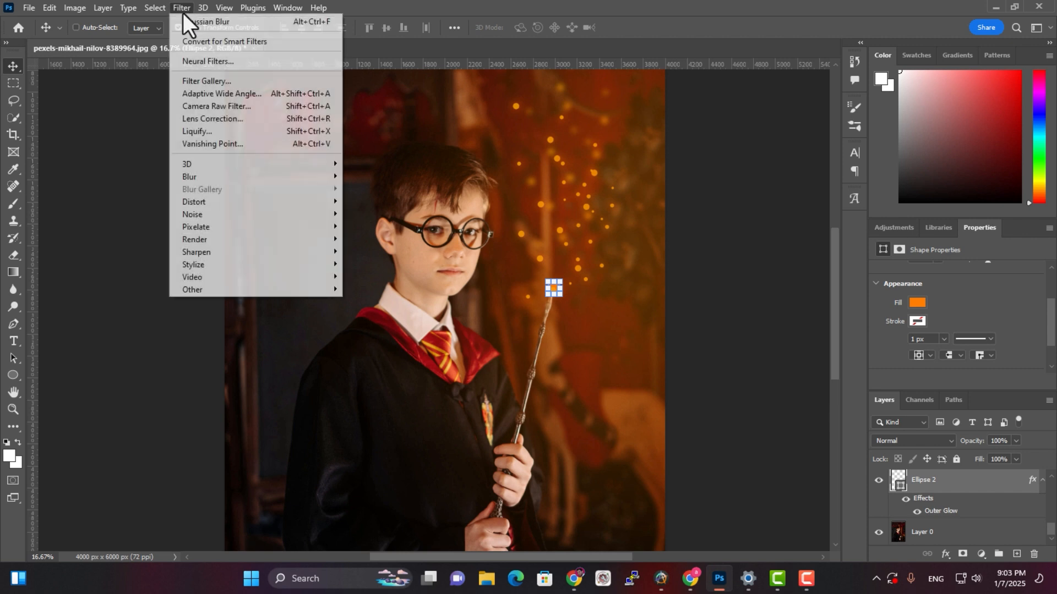
pyautogui.moveTo(286, 177)
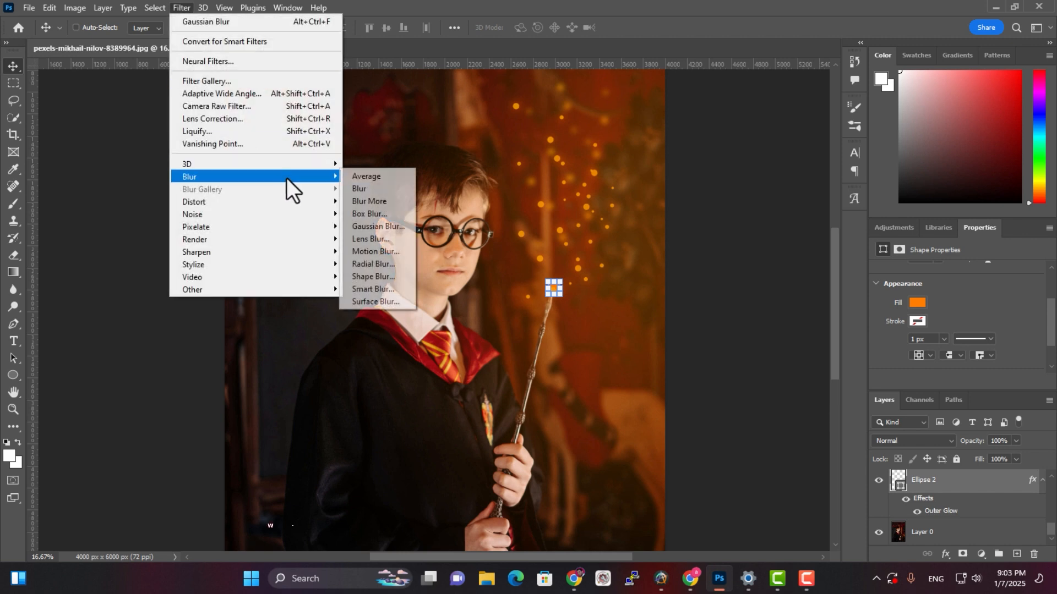
pyautogui.click(395, 227)
pyautogui.click(445, 224)
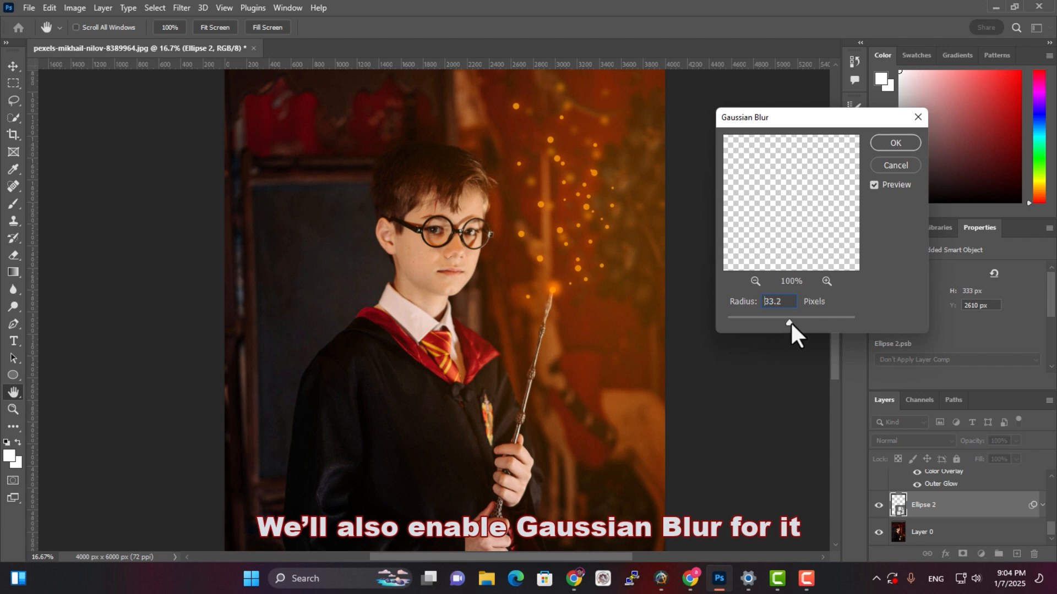
pyautogui.moveTo(783, 321); pyautogui.dragTo(788, 321)
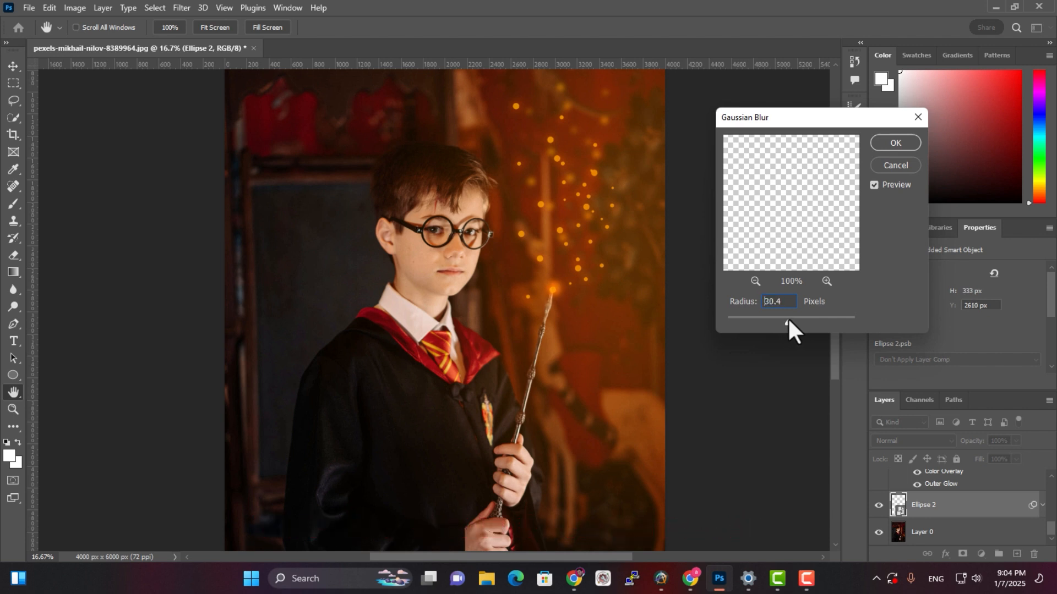
pyautogui.click(896, 144)
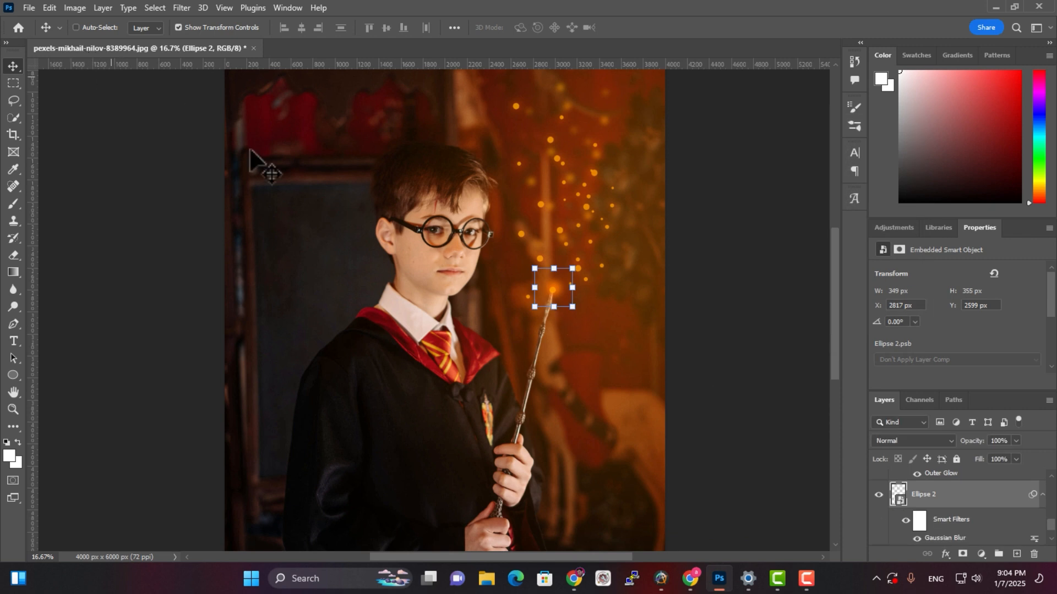
# - Scale the blurred ellipse to about 181% and centre it over the wand tip
pyautogui.click(554, 268)
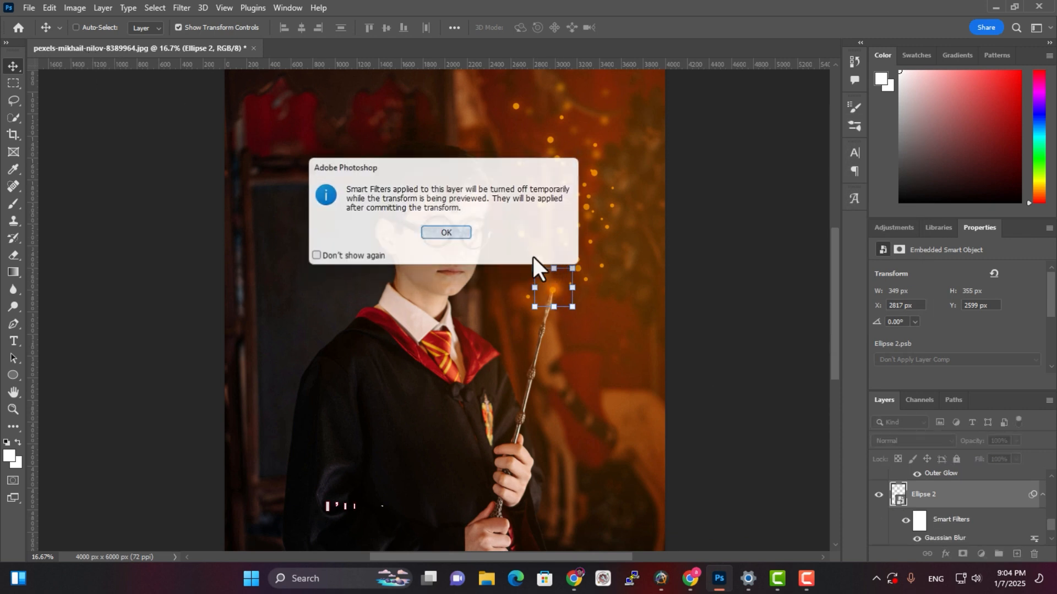
pyautogui.press('Return')
pyautogui.moveTo(553, 268); pyautogui.dragTo(551, 292)
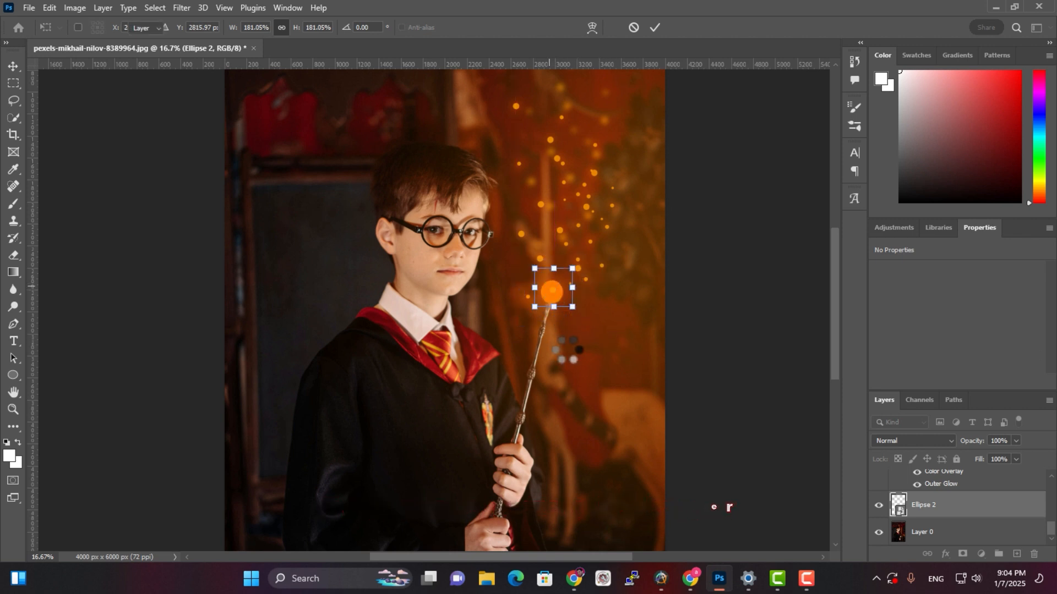
pyautogui.press('Return')
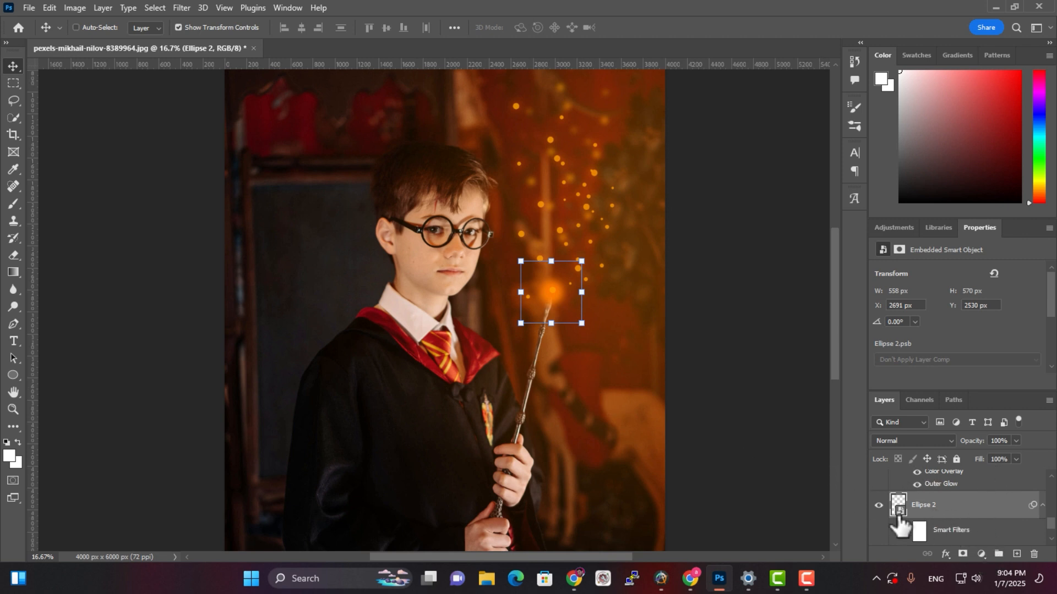
# - Add an orange Outer Glow to the blurred ellipse with 52% opacity, 23% spread and 183 px size
pyautogui.scroll(-1, 974, 528)
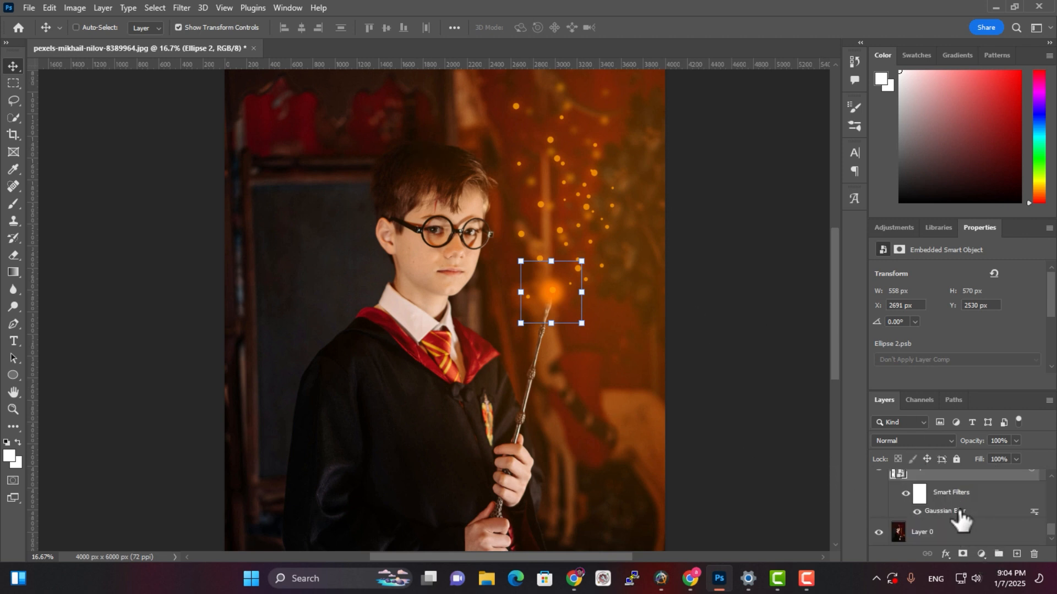
pyautogui.rightClick(927, 478)
pyautogui.click(873, 8)
pyautogui.click(575, 413)
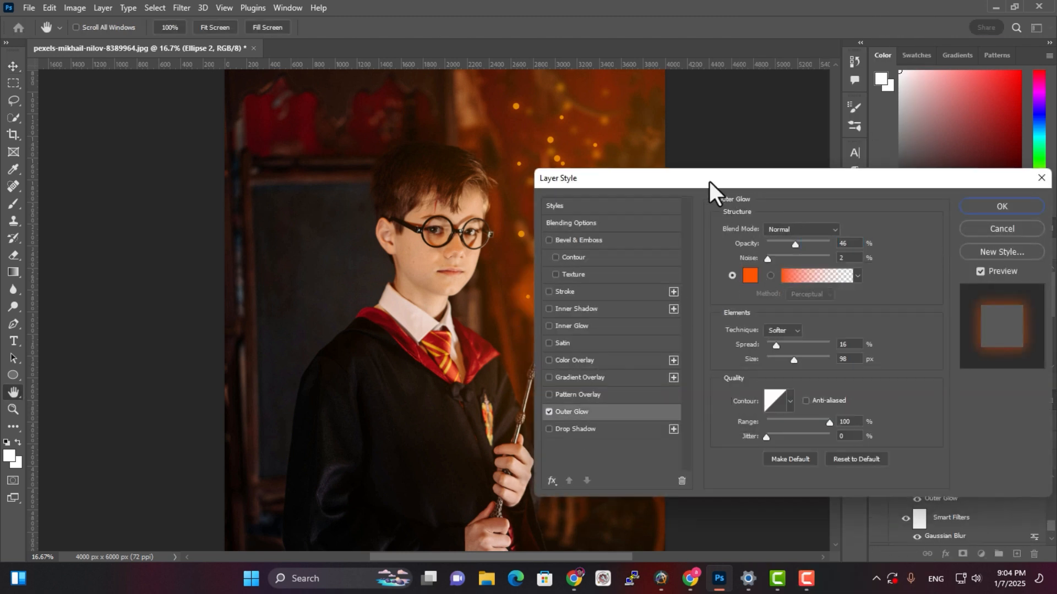
pyautogui.moveTo(709, 181); pyautogui.dragTo(826, 179)
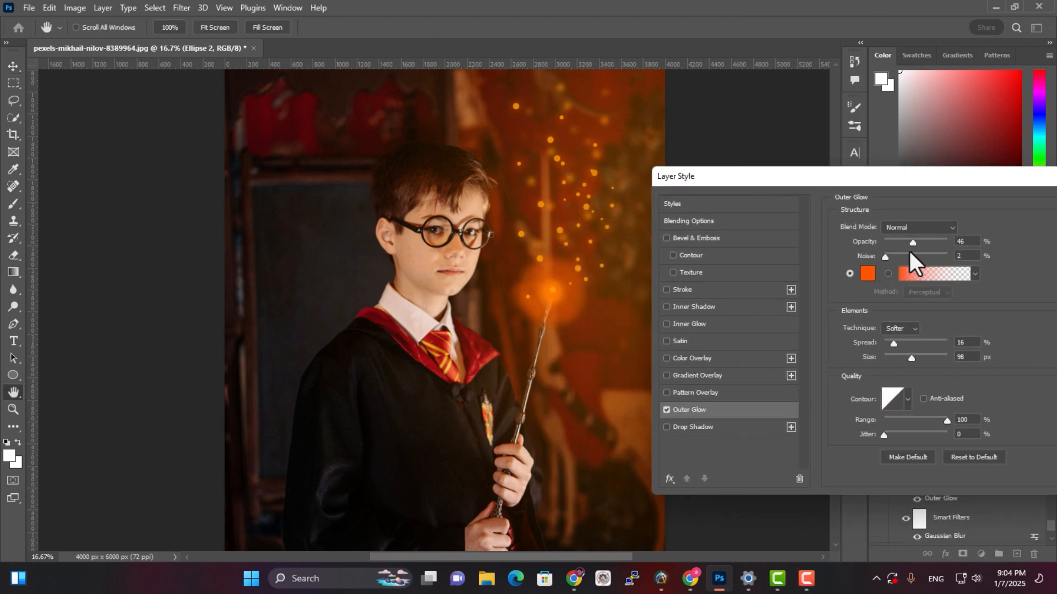
pyautogui.moveTo(908, 358)
pyautogui.mouseDown()
pyautogui.moveTo(934, 358)
pyautogui.moveTo(898, 342)
pyautogui.mouseUp()
pyautogui.moveTo(913, 242)
pyautogui.mouseDown()
pyautogui.moveTo(900, 239)
pyautogui.moveTo(917, 243)
pyautogui.mouseUp()
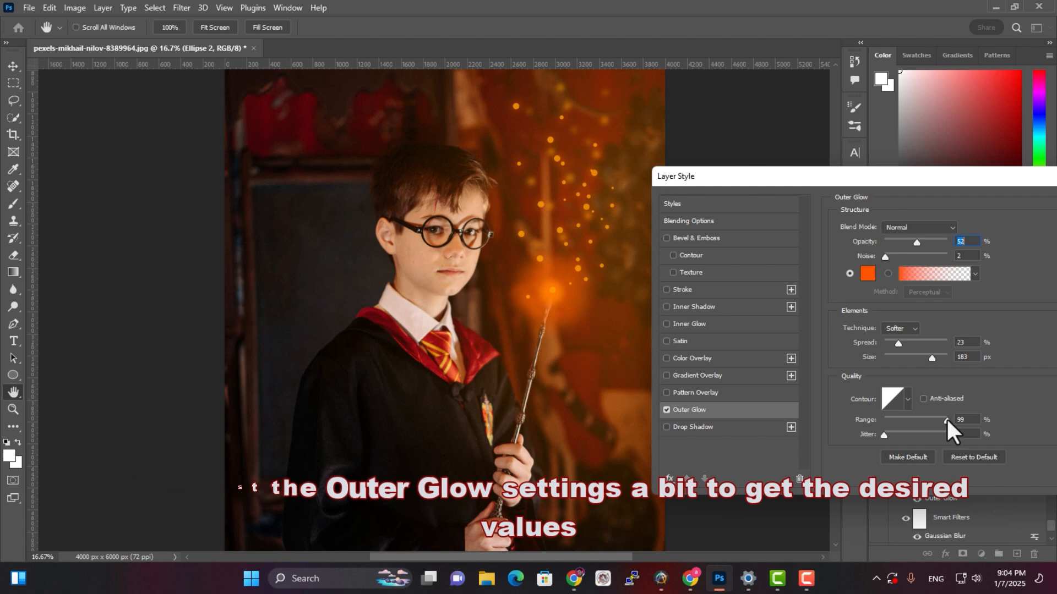
# - Set the Outer Glow's range to 49% and lower its opacity slightly
pyautogui.moveTo(947, 418); pyautogui.dragTo(914, 416)
pyautogui.moveTo(922, 186); pyautogui.dragTo(909, 189)
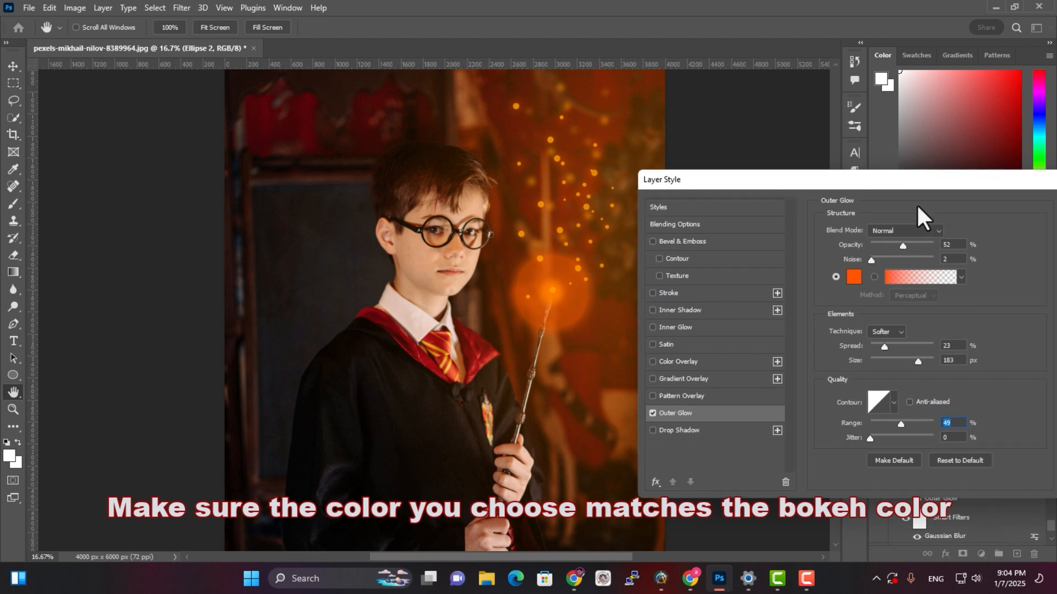
pyautogui.moveTo(903, 242); pyautogui.dragTo(896, 243)
pyautogui.moveTo(978, 183); pyautogui.dragTo(886, 197)
pyautogui.click(1015, 220)
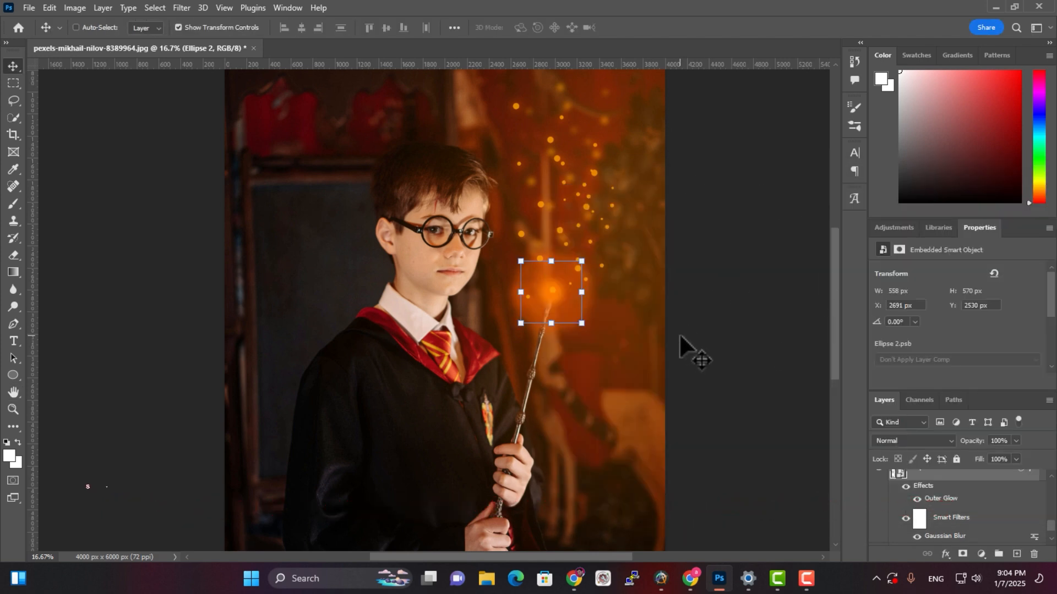
# - Lasso an area of about 1011 × 1517 px around the boy's face, neck and collar on Layer 0
pyautogui.scroll(2, 626, 308)
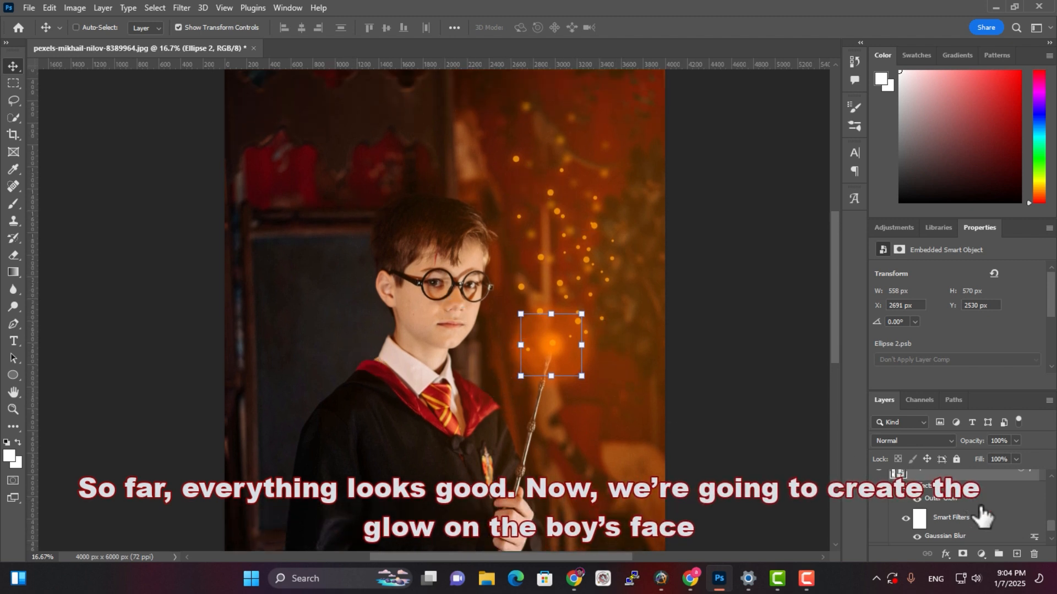
pyautogui.scroll(-1, 980, 517)
pyautogui.click(905, 538)
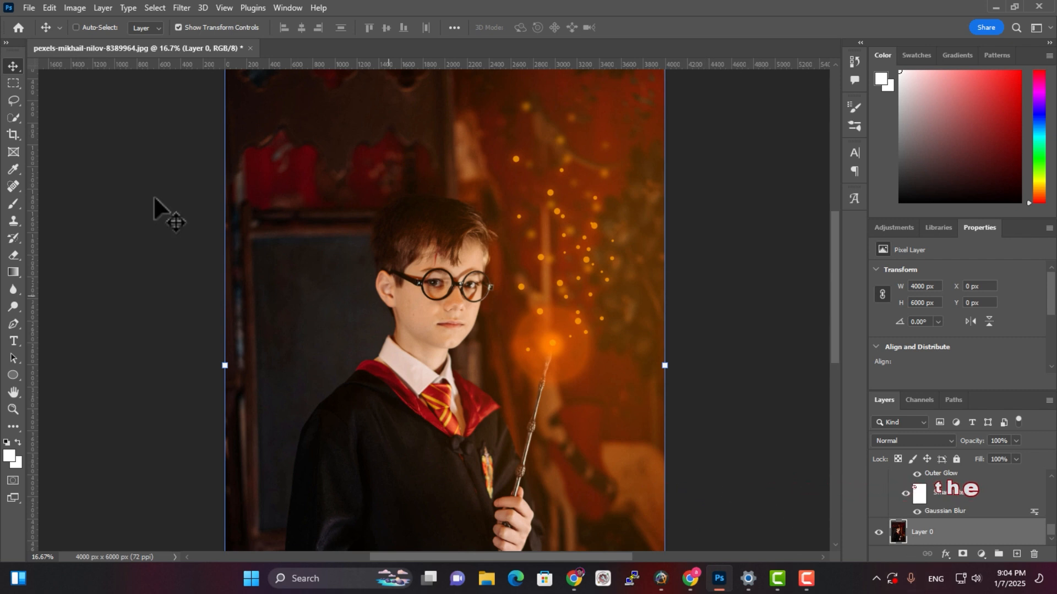
pyautogui.click(12, 102)
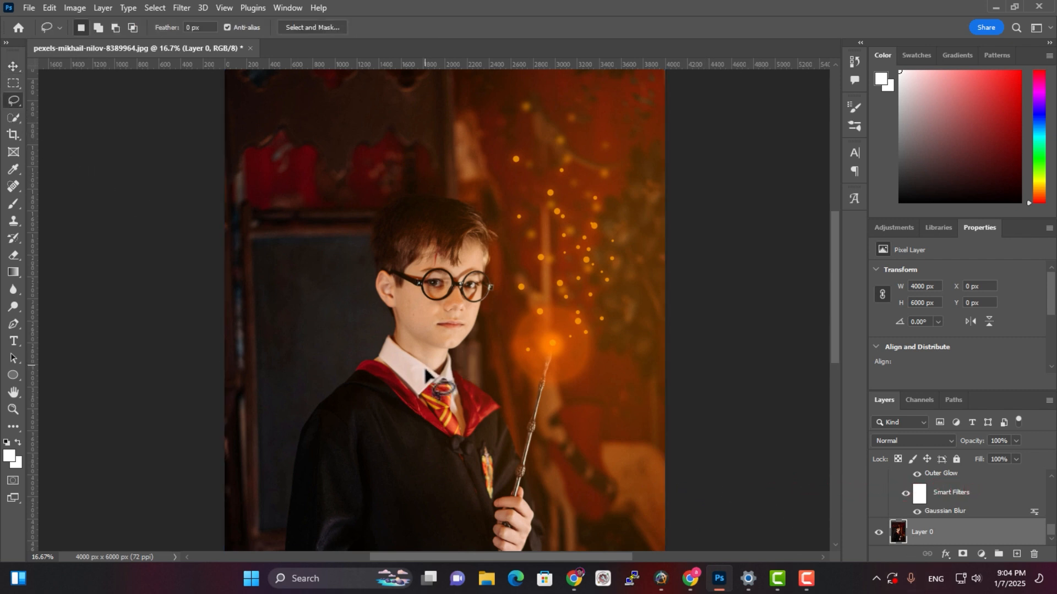
pyautogui.hotkey('ctrl', '+')
pyautogui.hotkey('ctrl', '+')
pyautogui.scroll(-2, 473, 387)
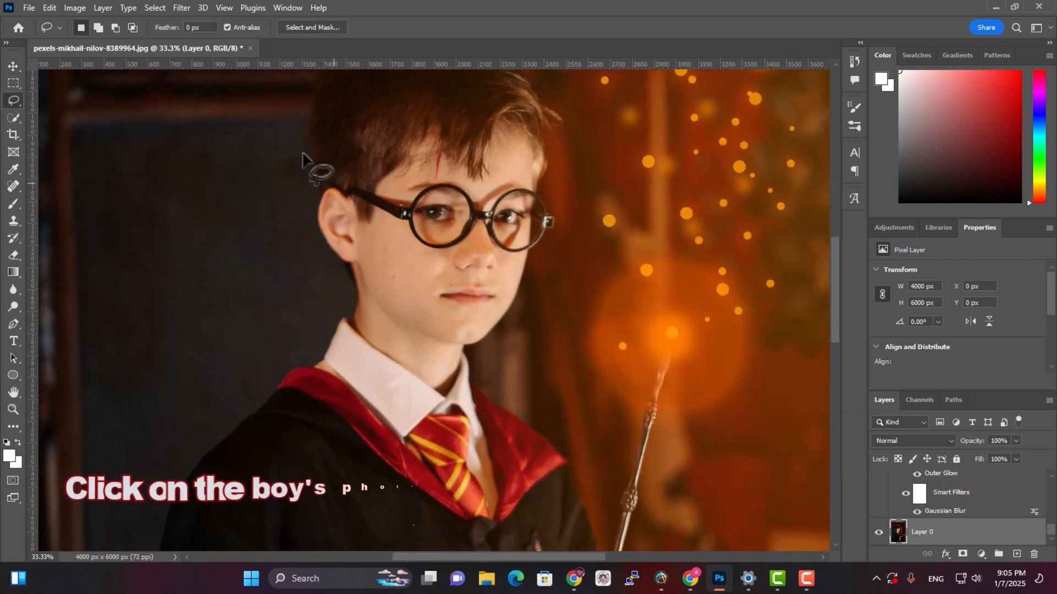
pyautogui.moveTo(539, 149)
pyautogui.mouseDown()
pyautogui.moveTo(501, 115)
pyautogui.moveTo(486, 131)
pyautogui.moveTo(438, 132)
pyautogui.moveTo(323, 192)
pyautogui.moveTo(321, 238)
pyautogui.moveTo(358, 298)
pyautogui.moveTo(337, 343)
pyautogui.moveTo(344, 378)
pyautogui.moveTo(386, 414)
pyautogui.moveTo(433, 423)
pyautogui.moveTo(447, 444)
pyautogui.moveTo(475, 437)
pyautogui.moveTo(463, 351)
pyautogui.moveTo(497, 327)
pyautogui.moveTo(538, 227)
pyautogui.mouseUp()
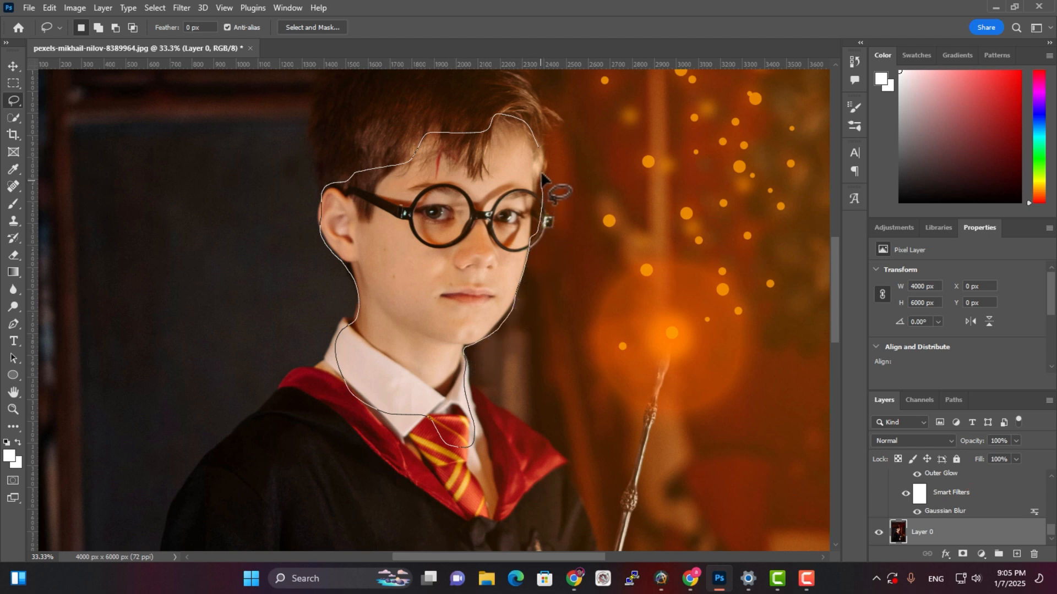
pyautogui.moveTo(542, 177); pyautogui.dragTo(541, 150)
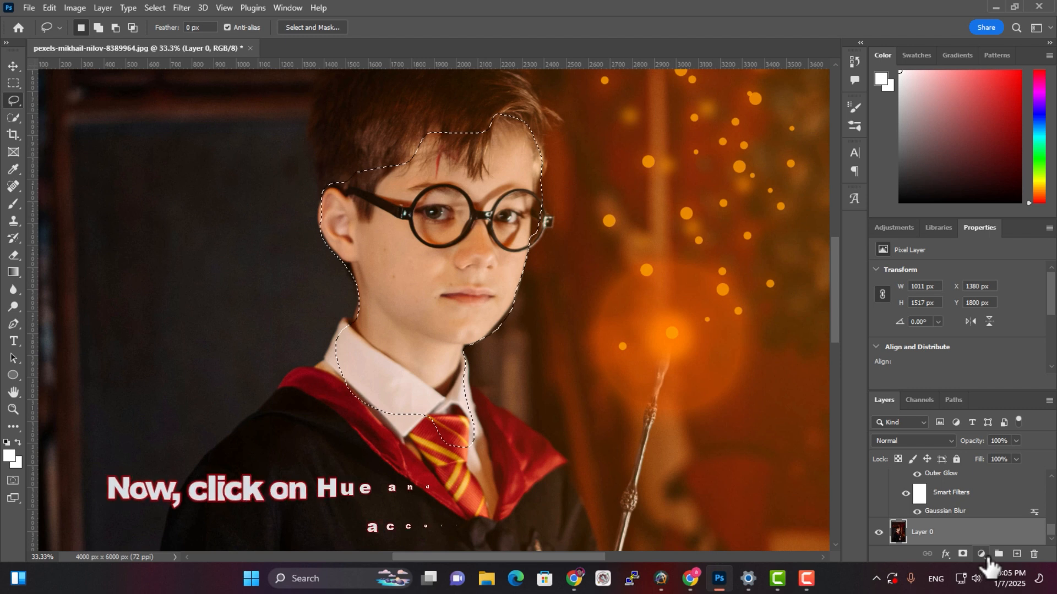
# - Add a colorized Hue/Saturation adjustment to the selected face area with hue 15, saturation 60 and lightness +13
pyautogui.click(982, 555)
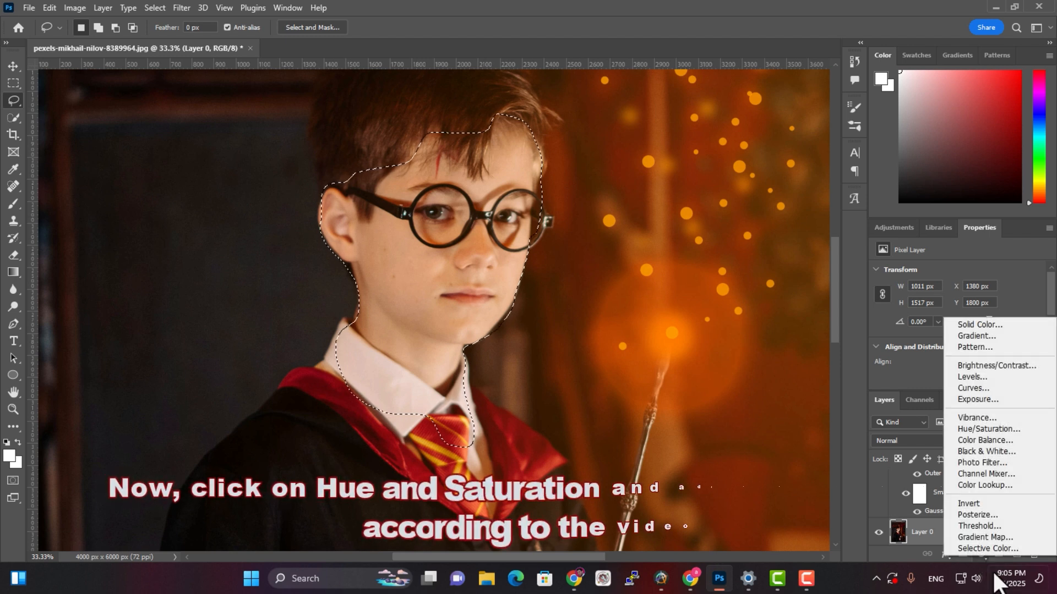
pyautogui.click(989, 429)
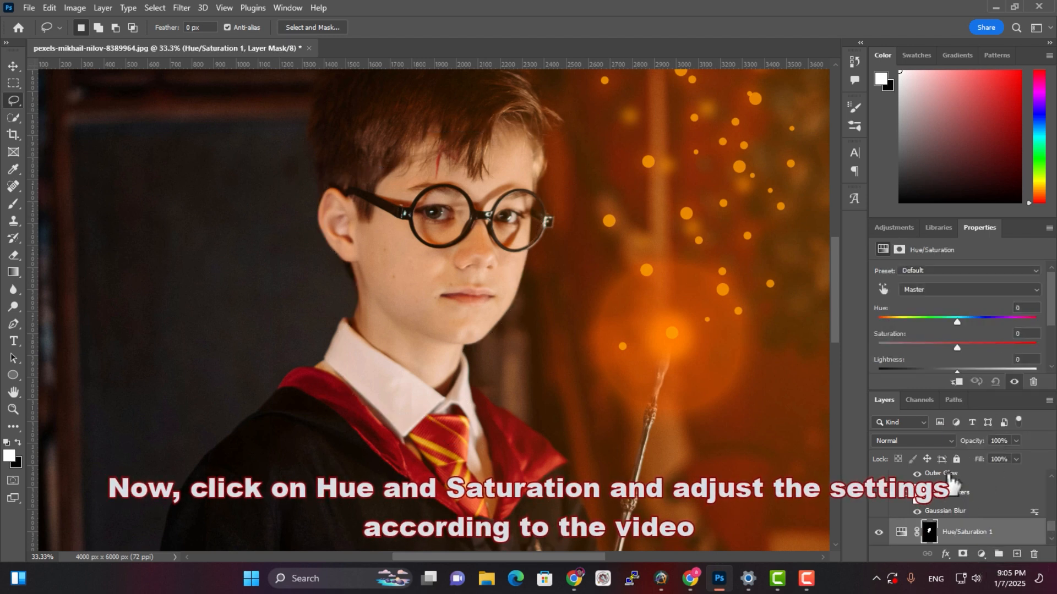
pyautogui.scroll(-2, 947, 331)
pyautogui.click(946, 337)
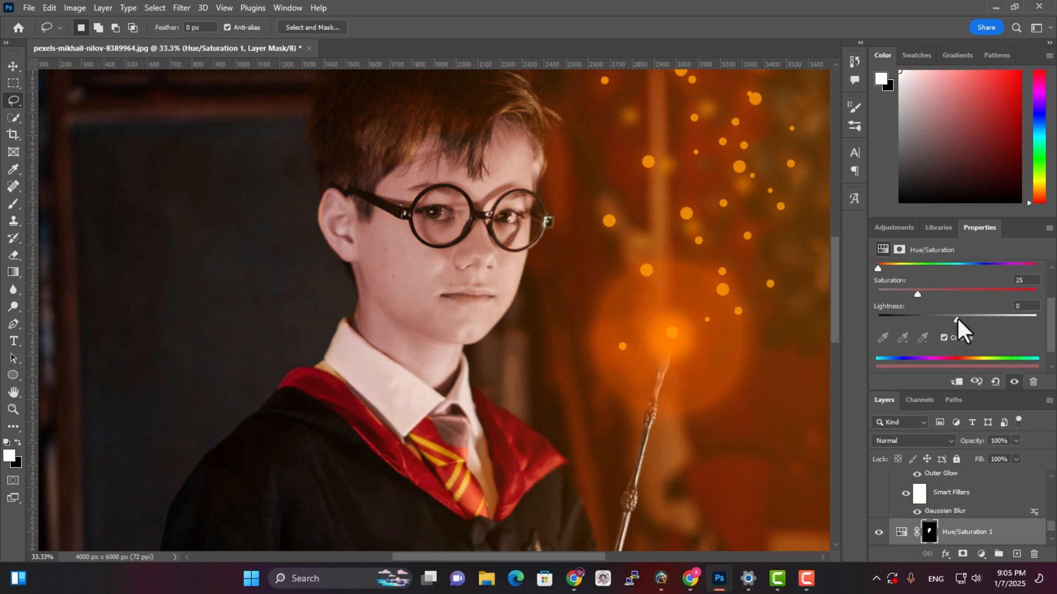
pyautogui.moveTo(957, 316); pyautogui.dragTo(965, 315)
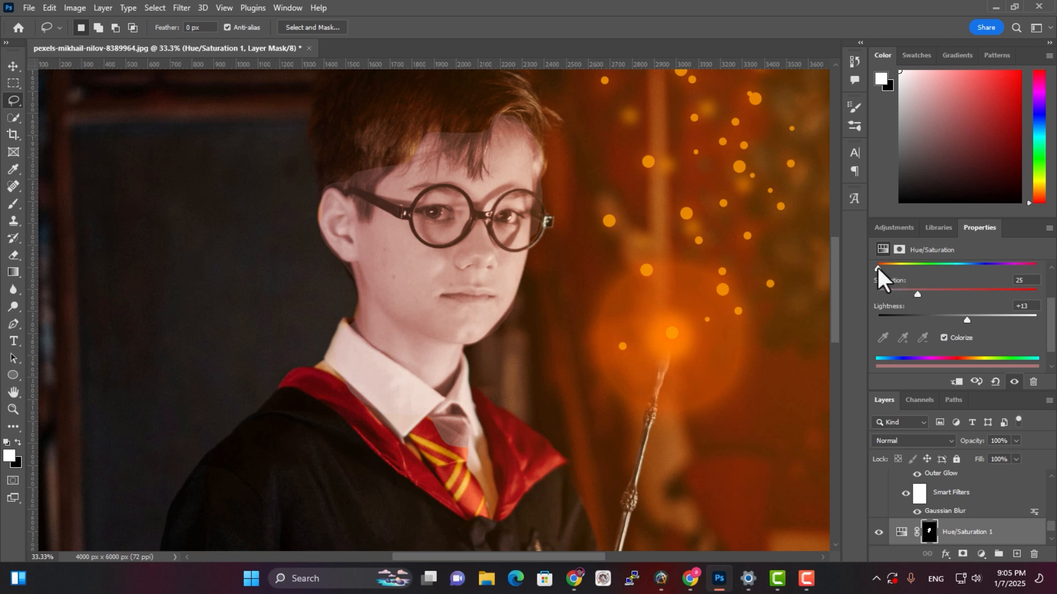
pyautogui.moveTo(878, 269); pyautogui.dragTo(899, 268)
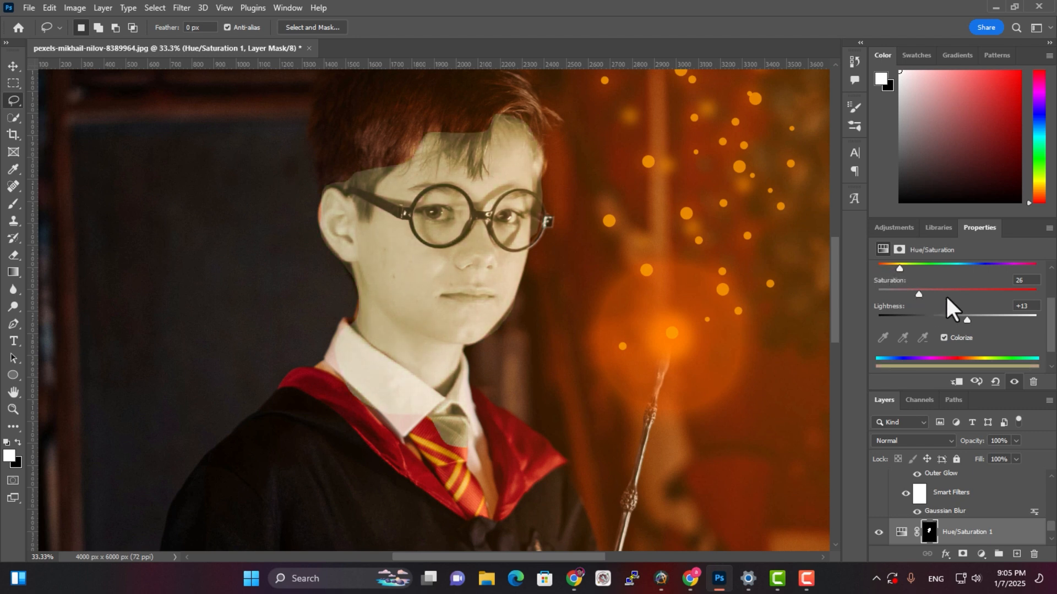
pyautogui.moveTo(945, 295); pyautogui.dragTo(976, 292)
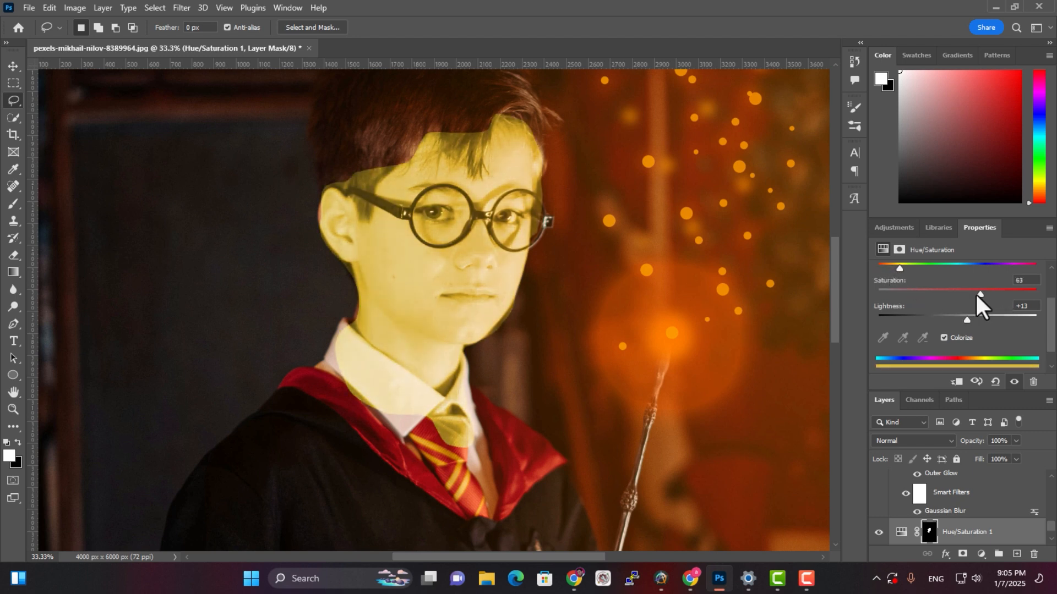
pyautogui.moveTo(900, 269); pyautogui.dragTo(885, 268)
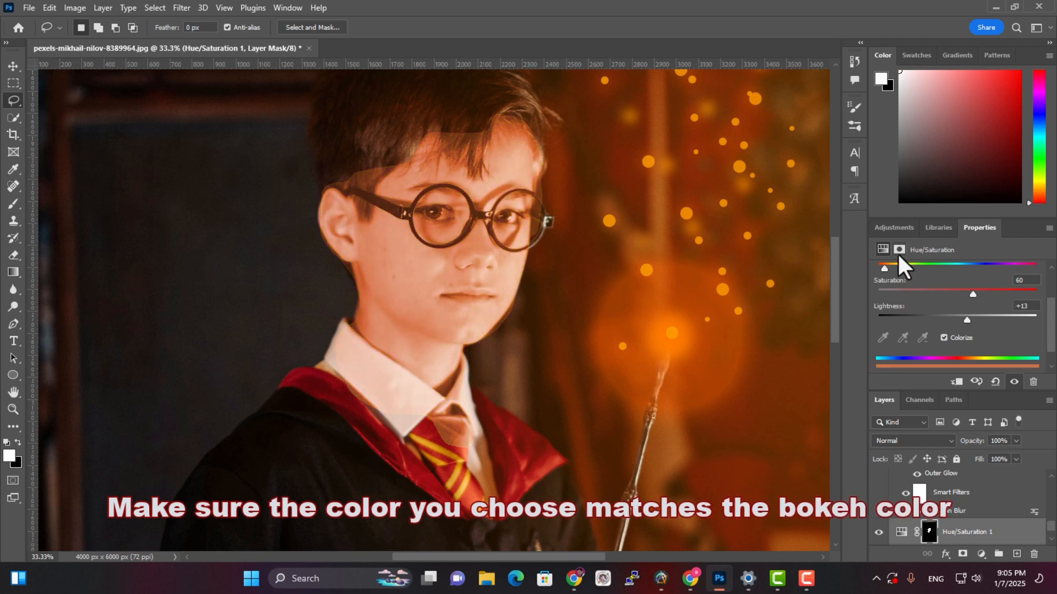
# - Feather the Hue/Saturation layer mask by 150 px and reduce its density slightly
pyautogui.click(899, 250)
pyautogui.moveTo(881, 359); pyautogui.dragTo(989, 357)
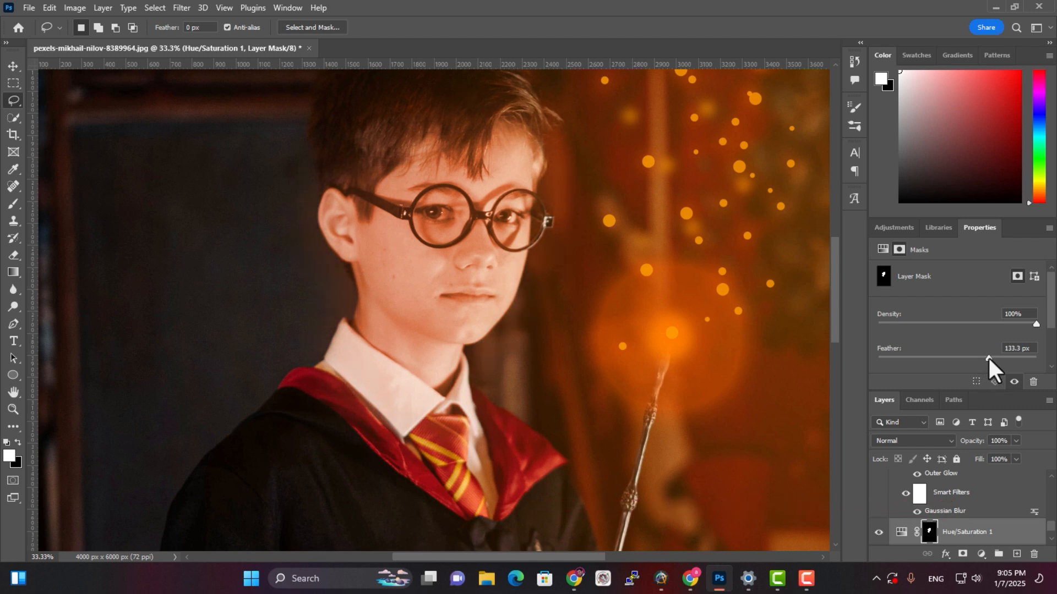
pyautogui.click(1019, 349)
pyautogui.write('150')
pyautogui.press('Return')
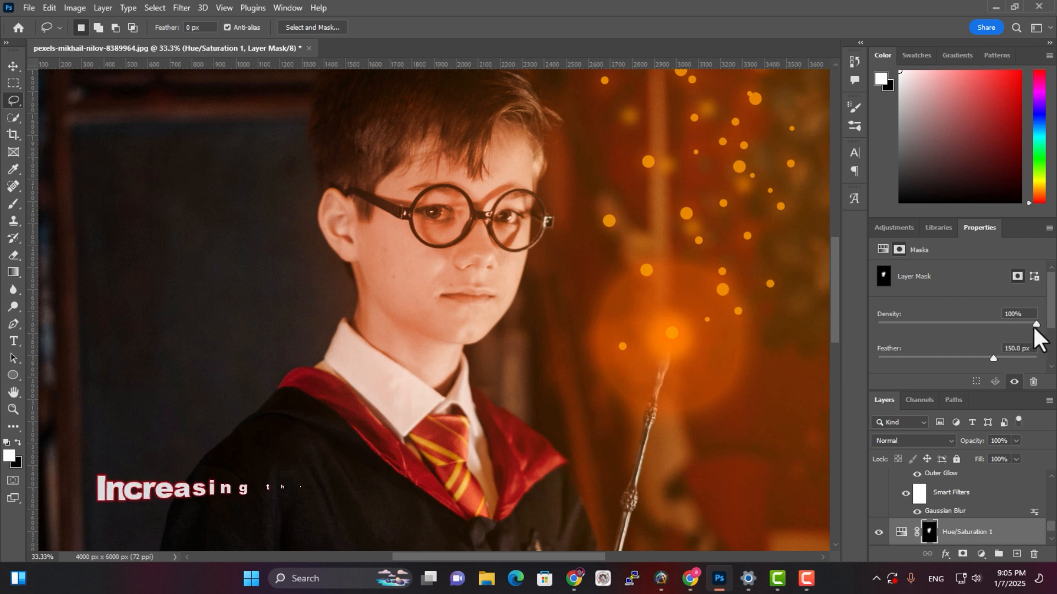
pyautogui.moveTo(1032, 322)
pyautogui.mouseDown()
pyautogui.moveTo(1019, 322)
pyautogui.moveTo(1028, 323)
pyautogui.mouseUp()
# - Set the face adjustment's hue to 27 and its saturation to 53
pyautogui.click(882, 249)
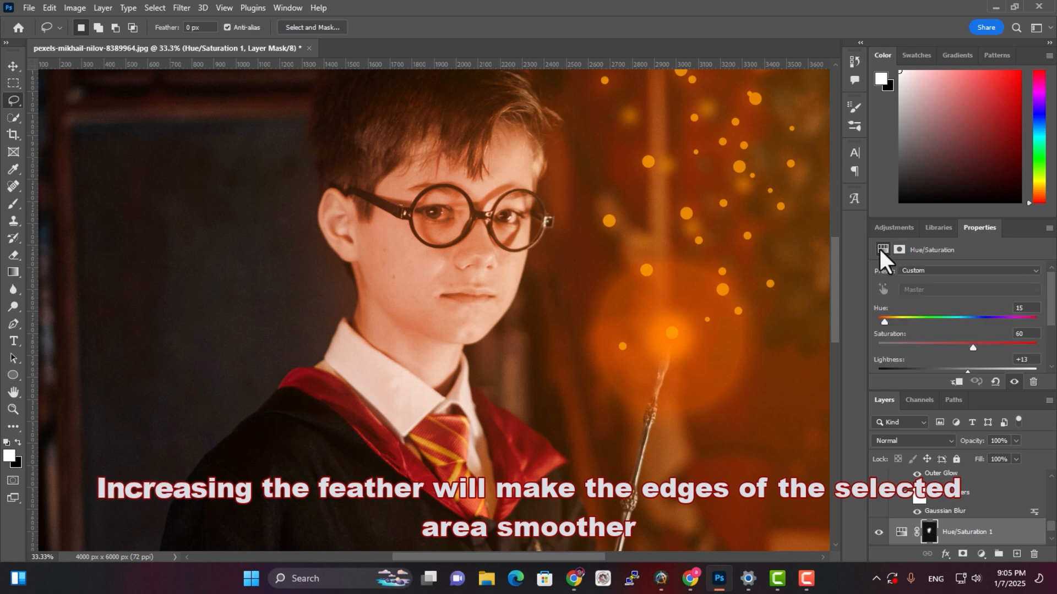
pyautogui.moveTo(885, 321); pyautogui.dragTo(890, 321)
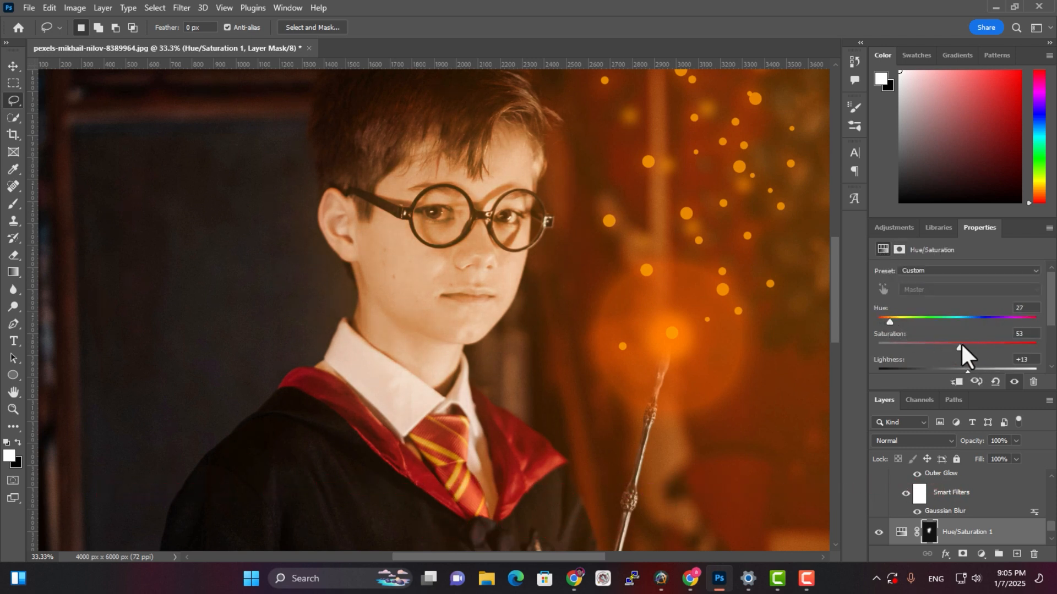
pyautogui.scroll(-2, 974, 339)
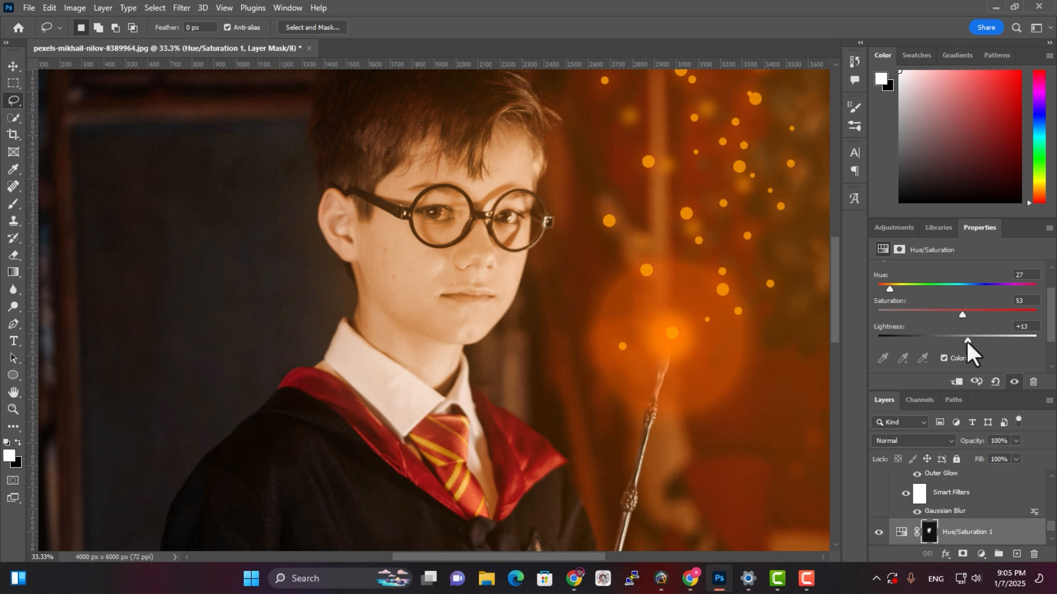